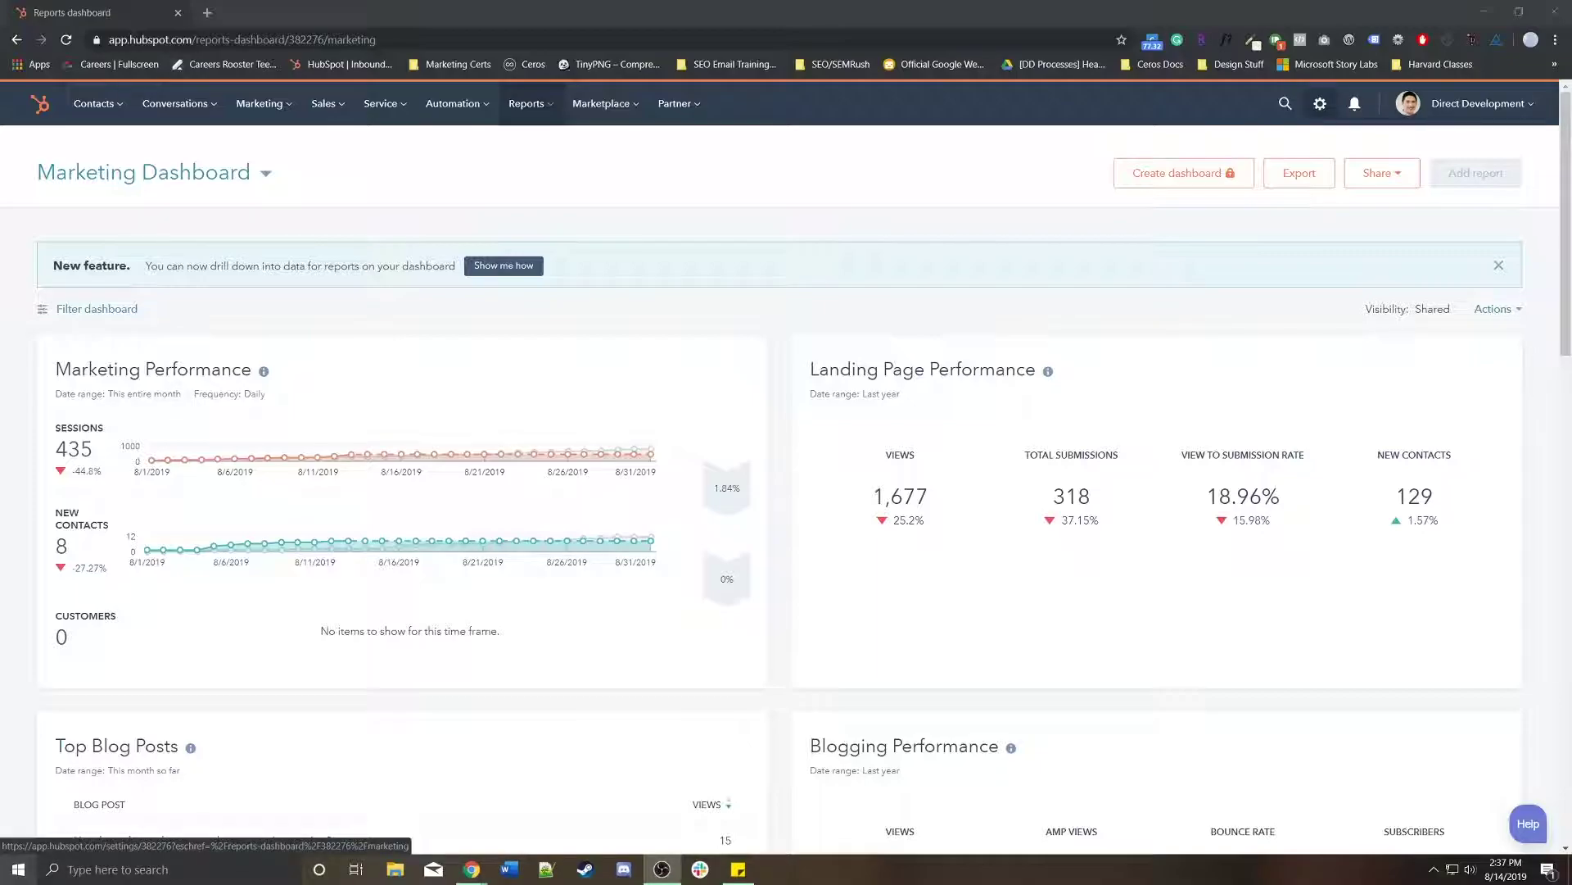
Review the connected apps under Settings > Integrations > Apps, then open the App Marketplace
click(1320, 103)
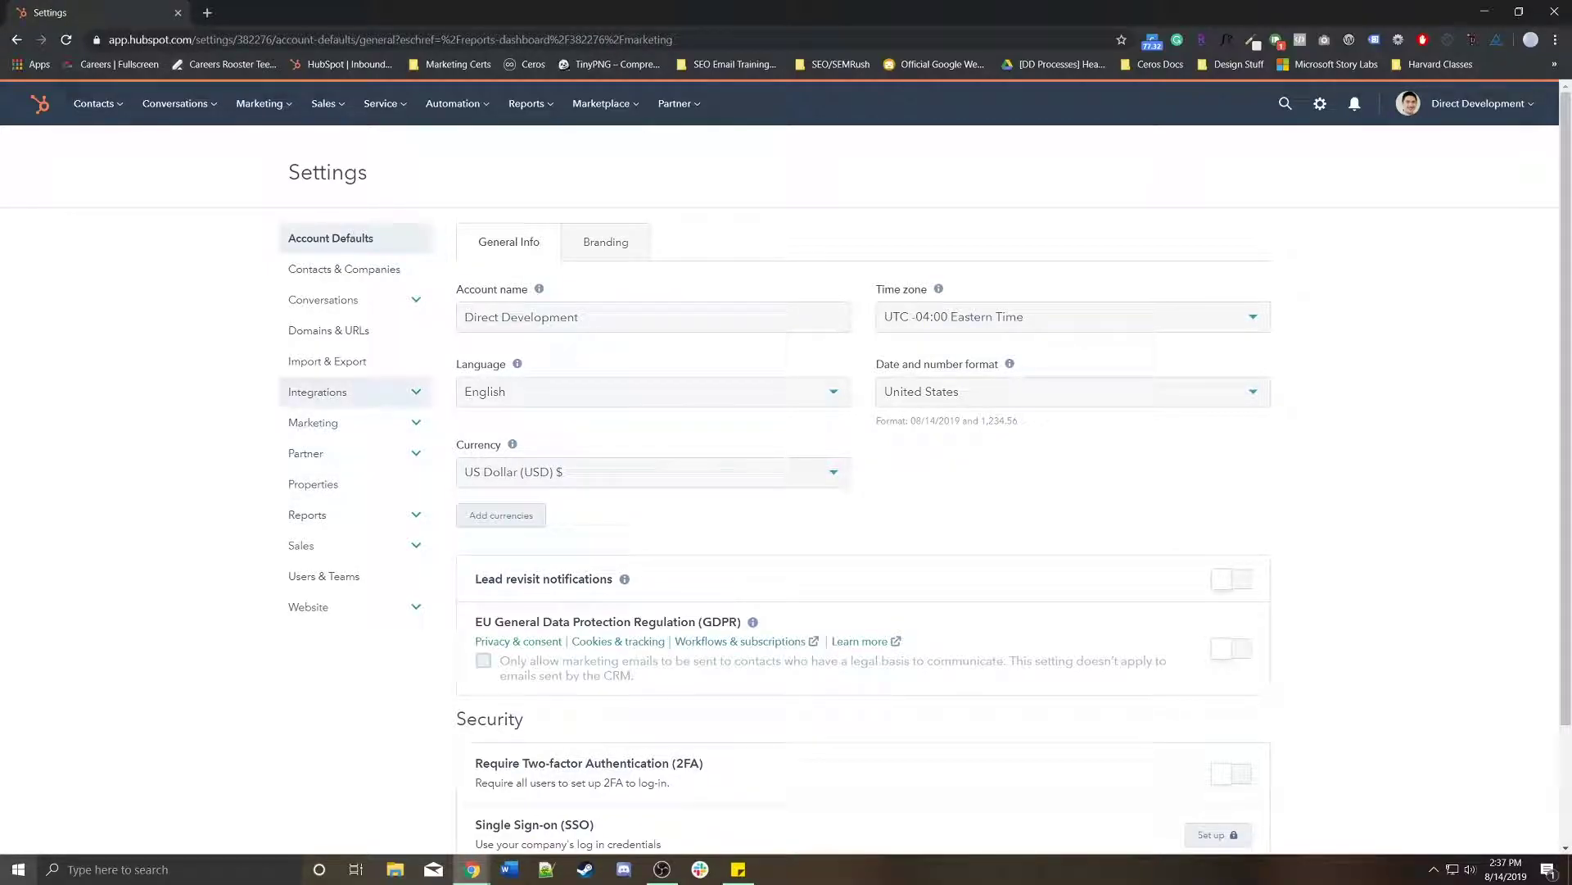
click(317, 391)
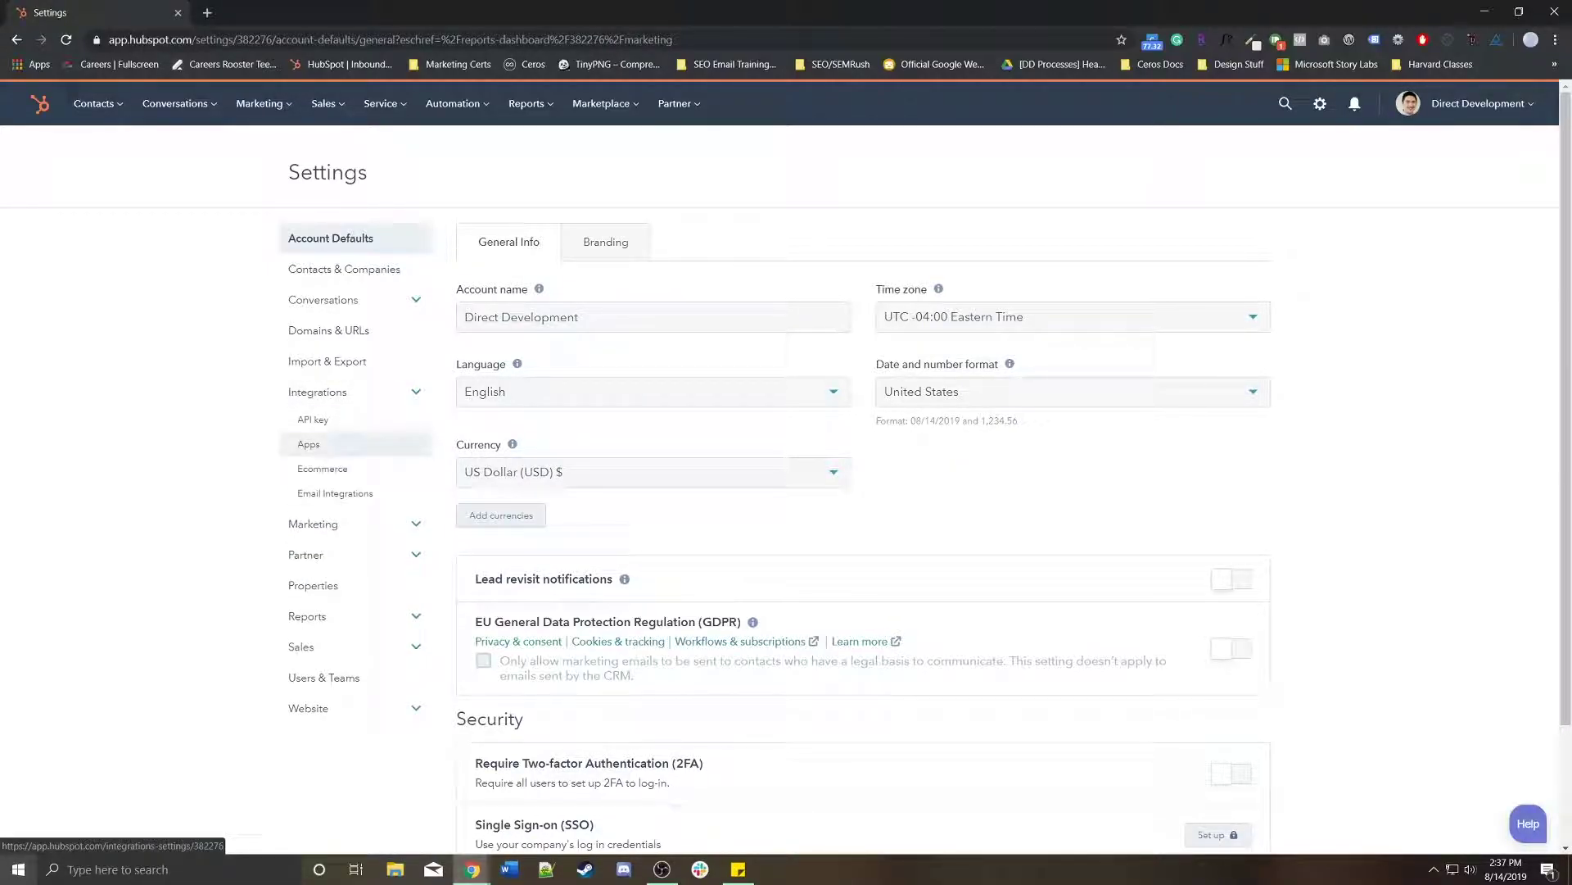
click(307, 444)
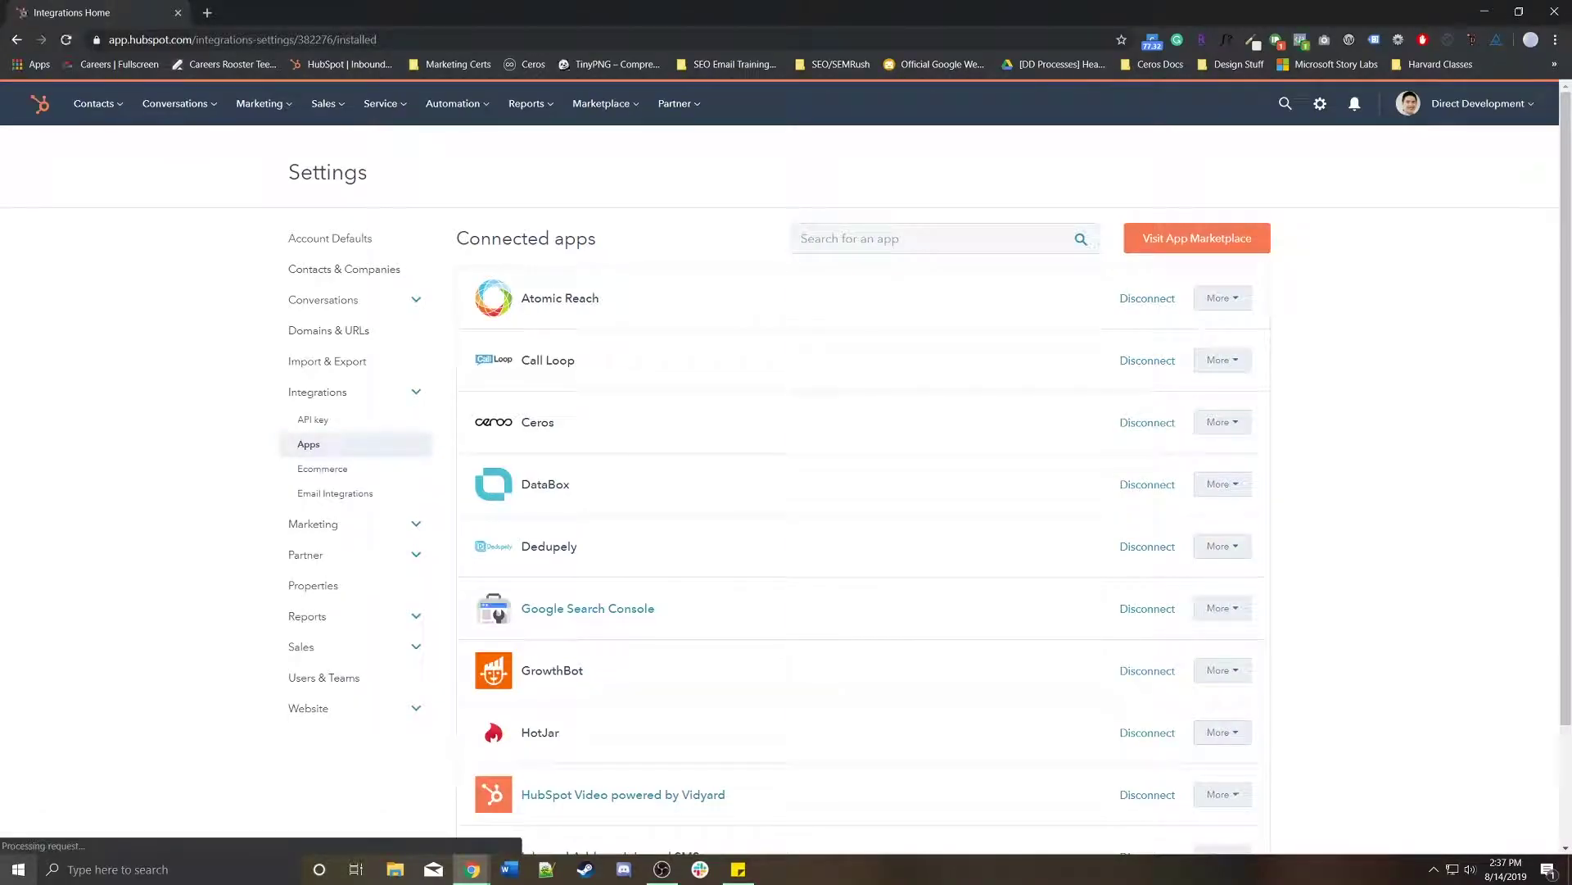
scroll(787, 492, down, 2)
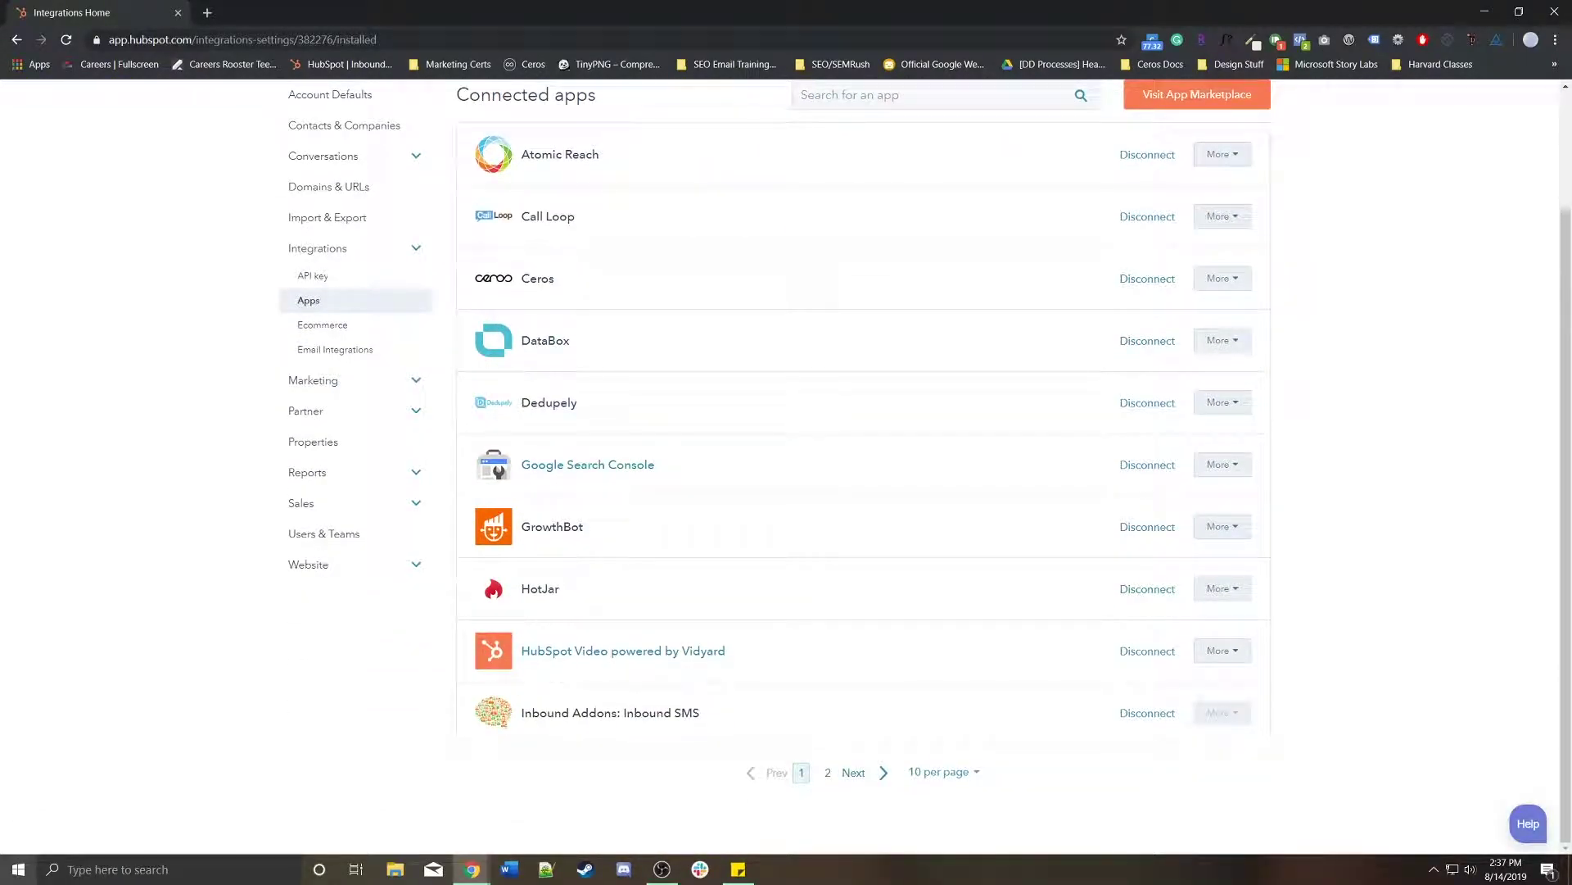
scroll(786, 467, up, 2)
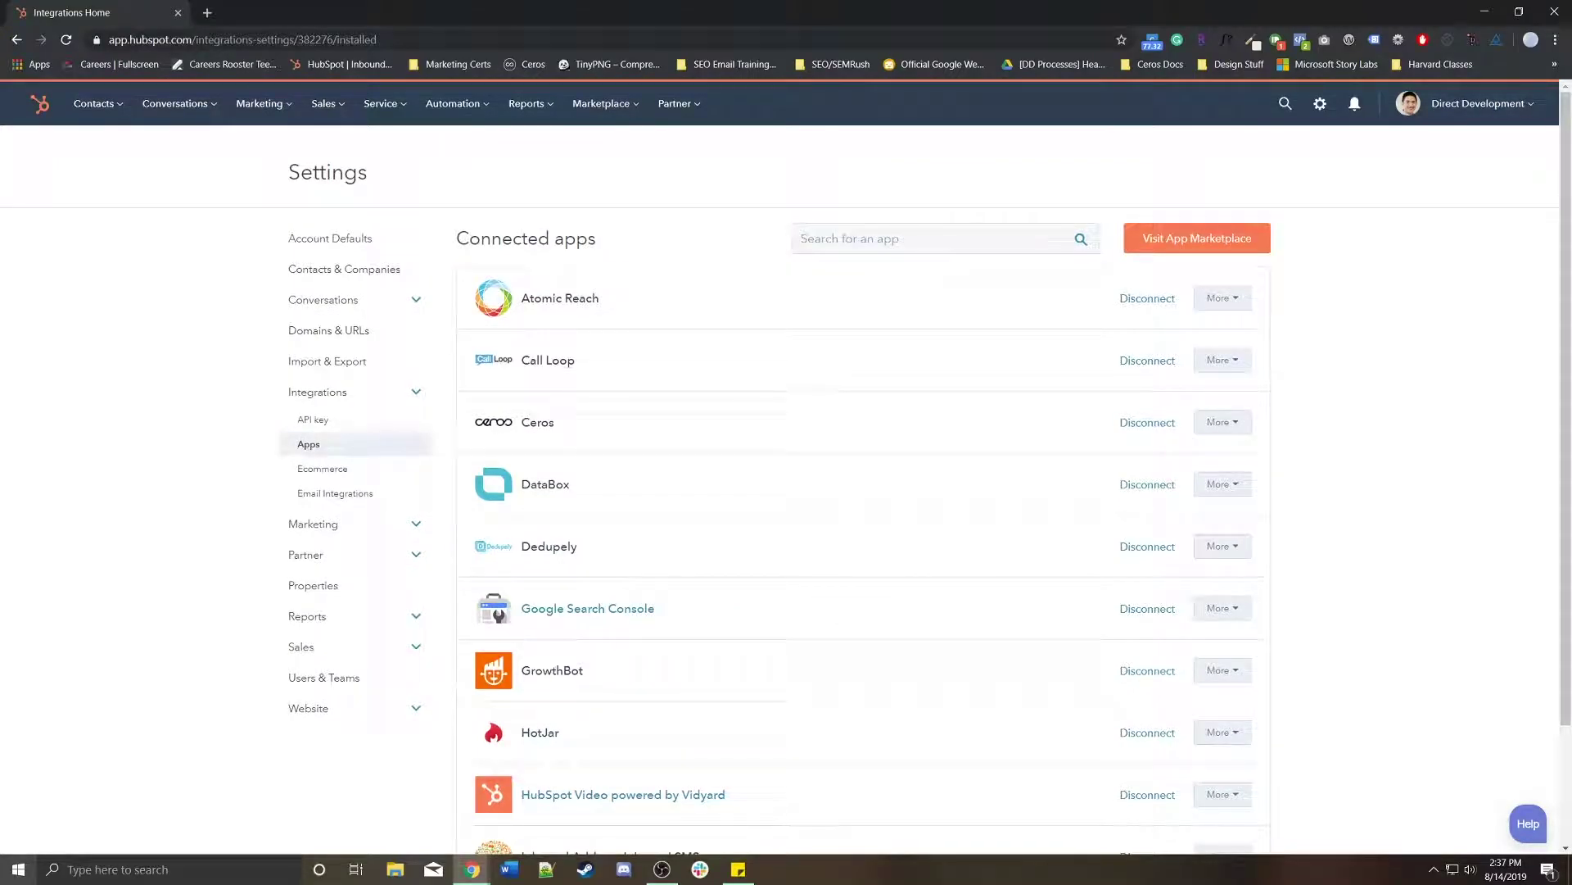
scroll(786, 466, down, 2)
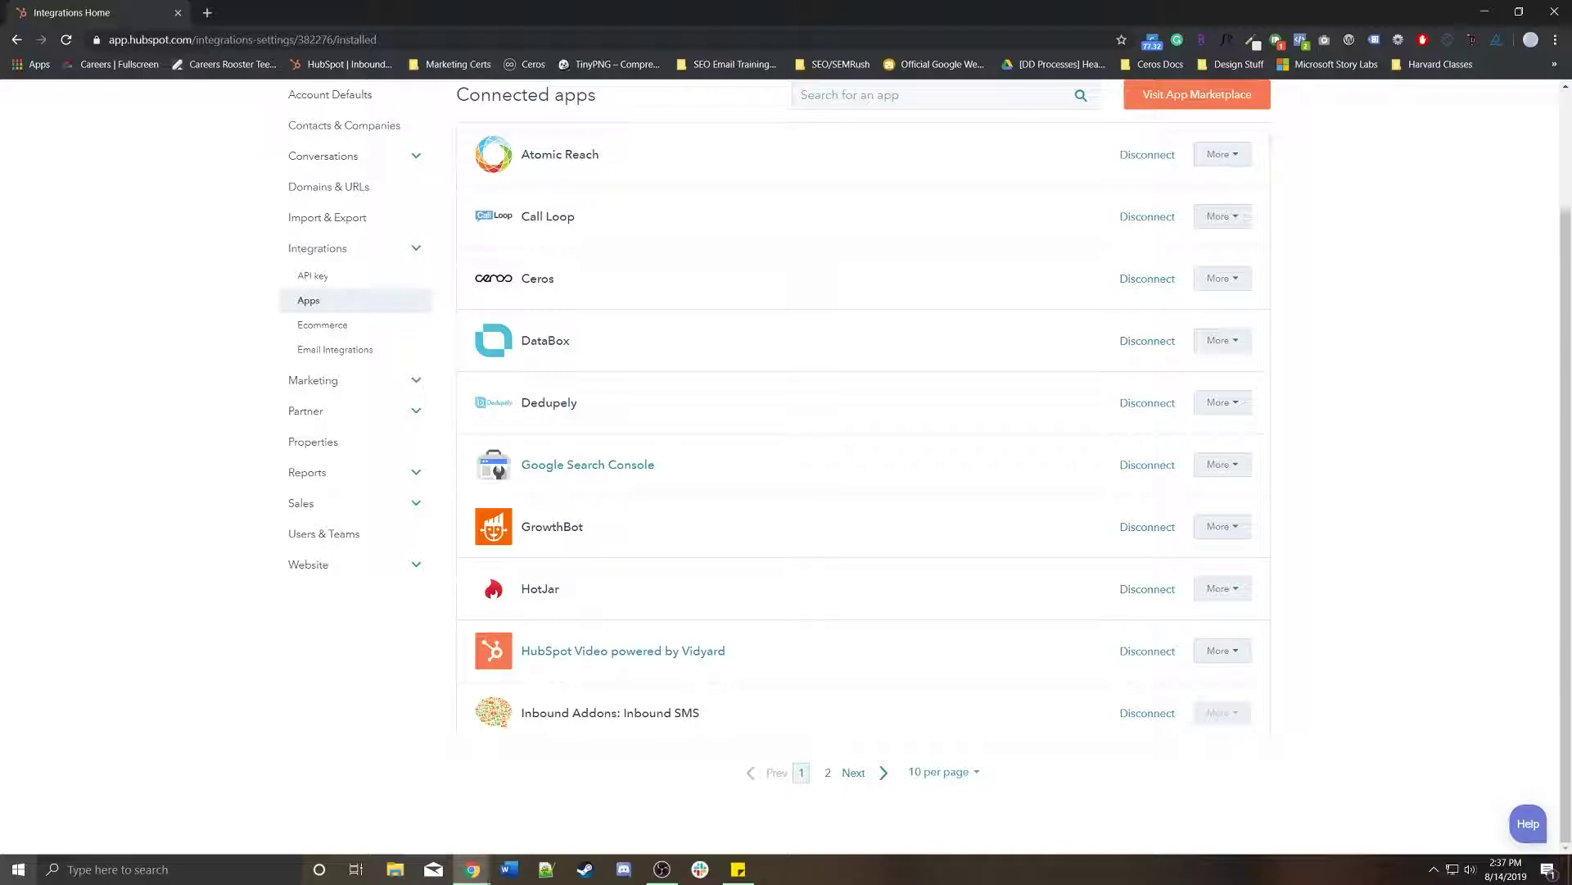
scroll(623, 652, up, 2)
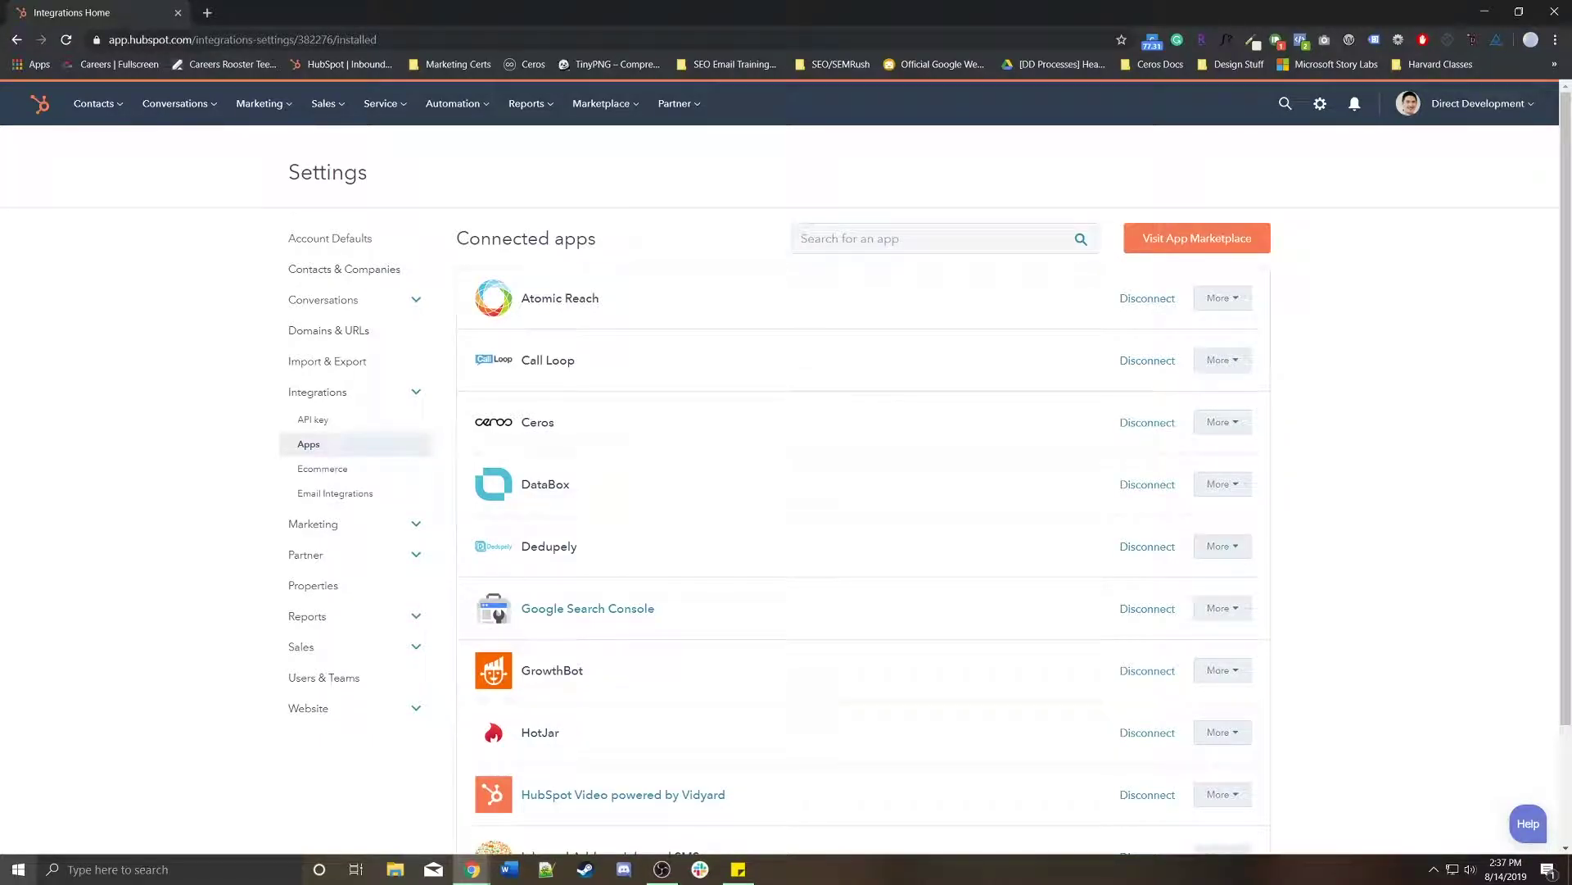
click(1196, 238)
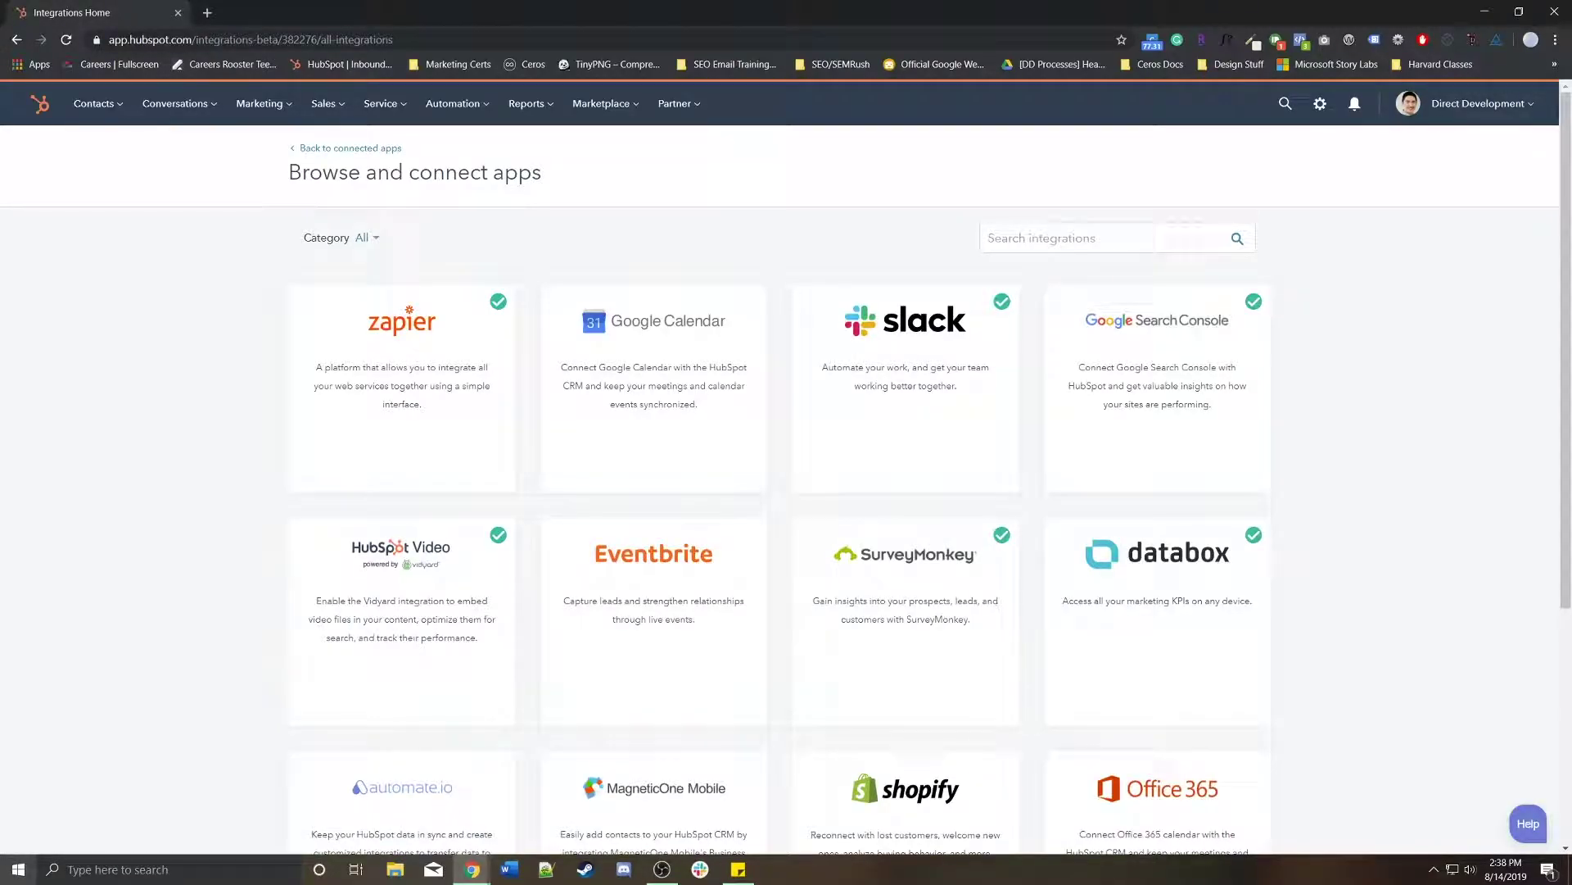
click(350, 149)
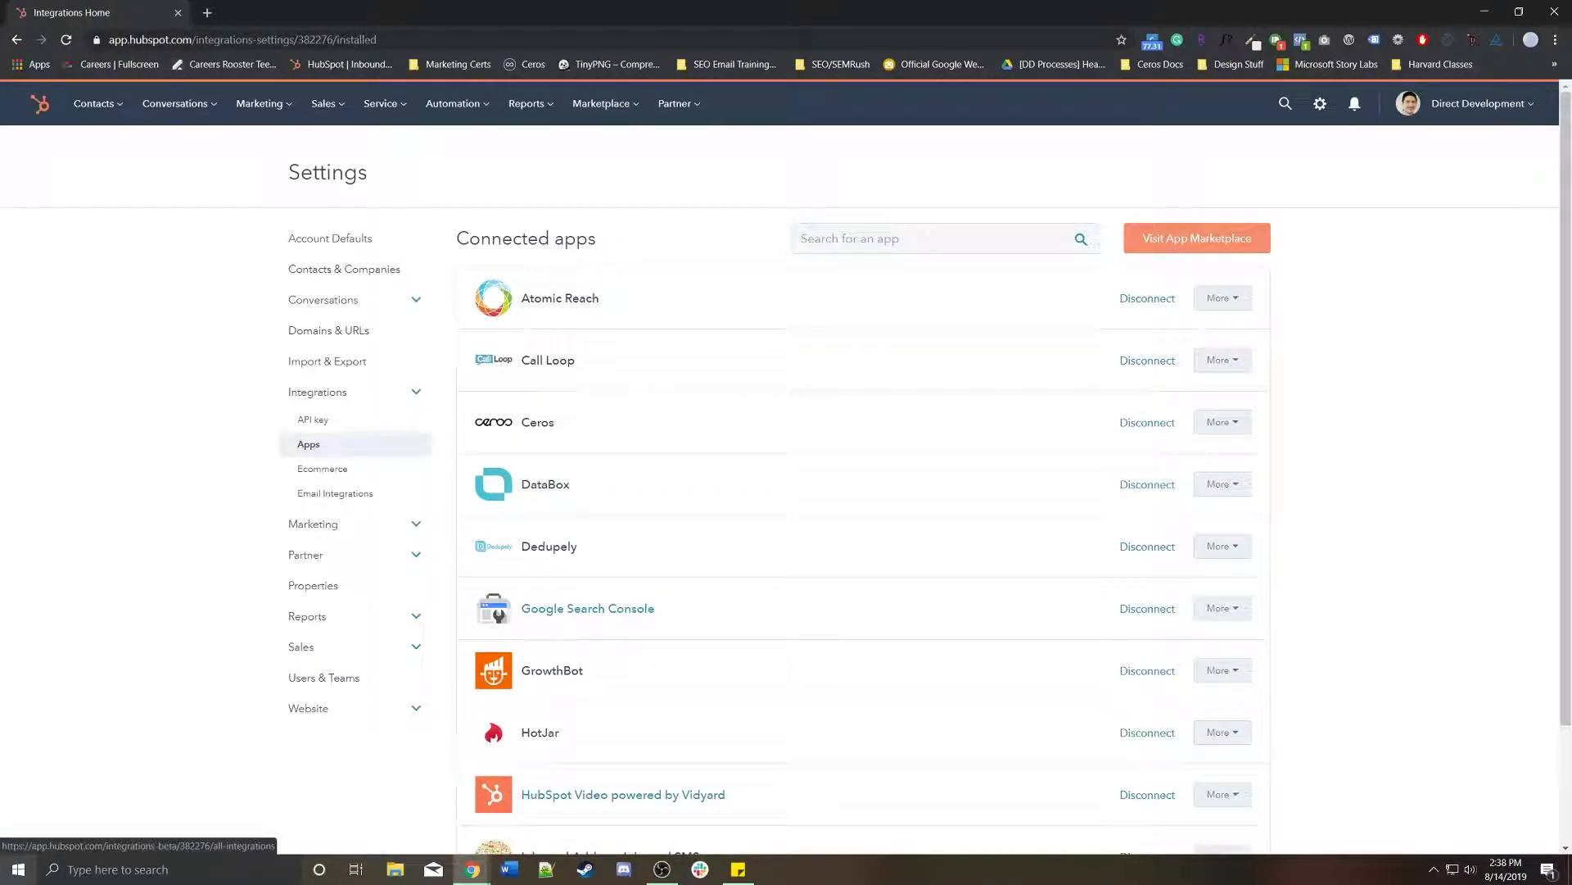
click(1197, 238)
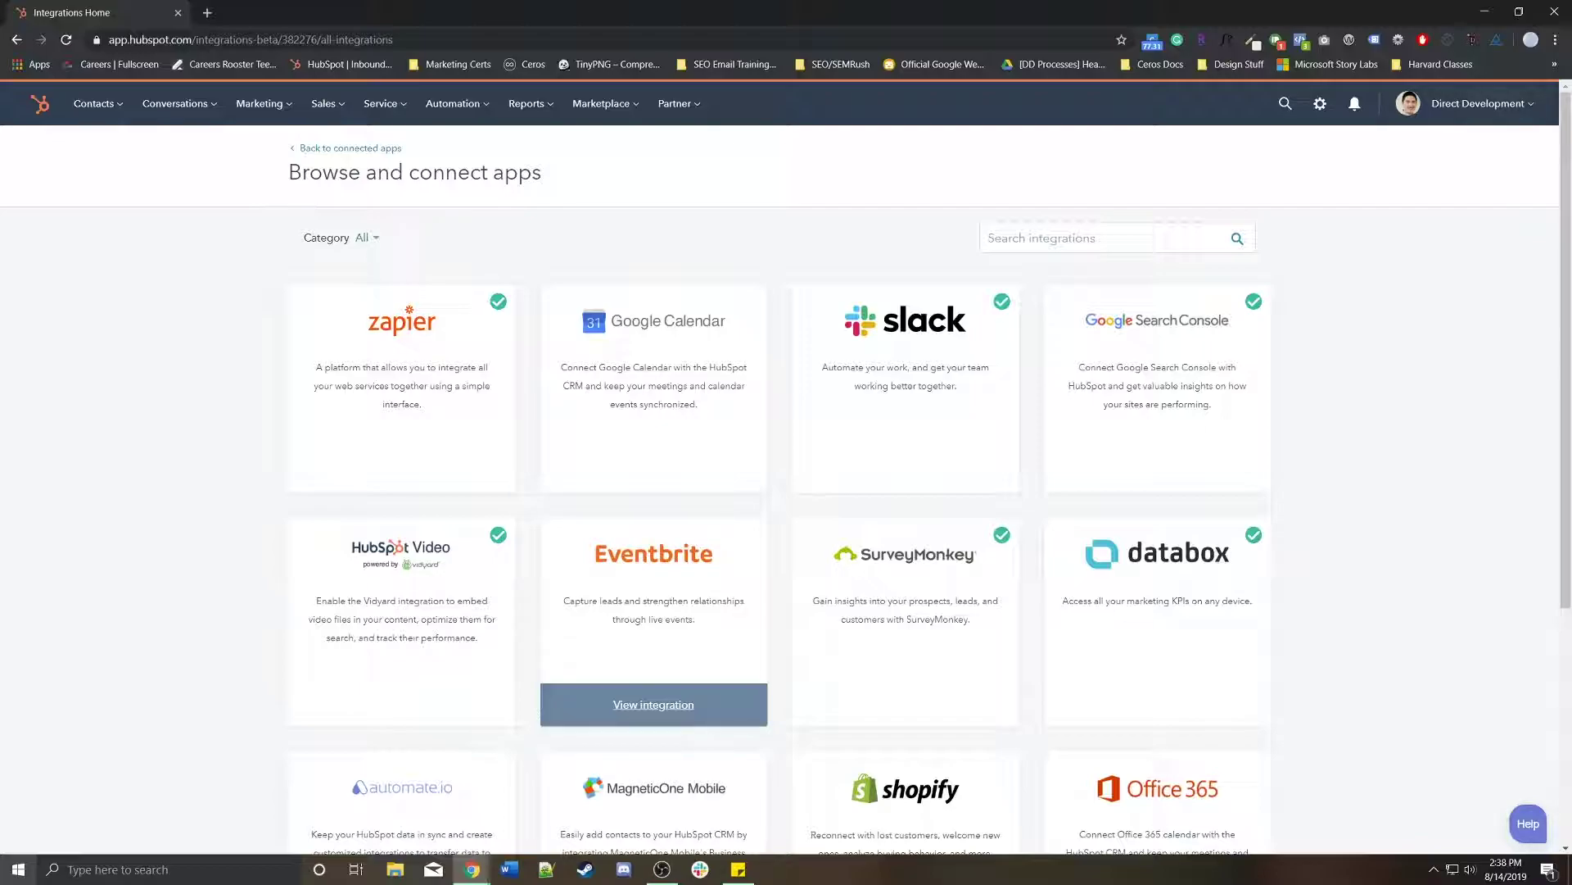
scroll(654, 656, down, 4)
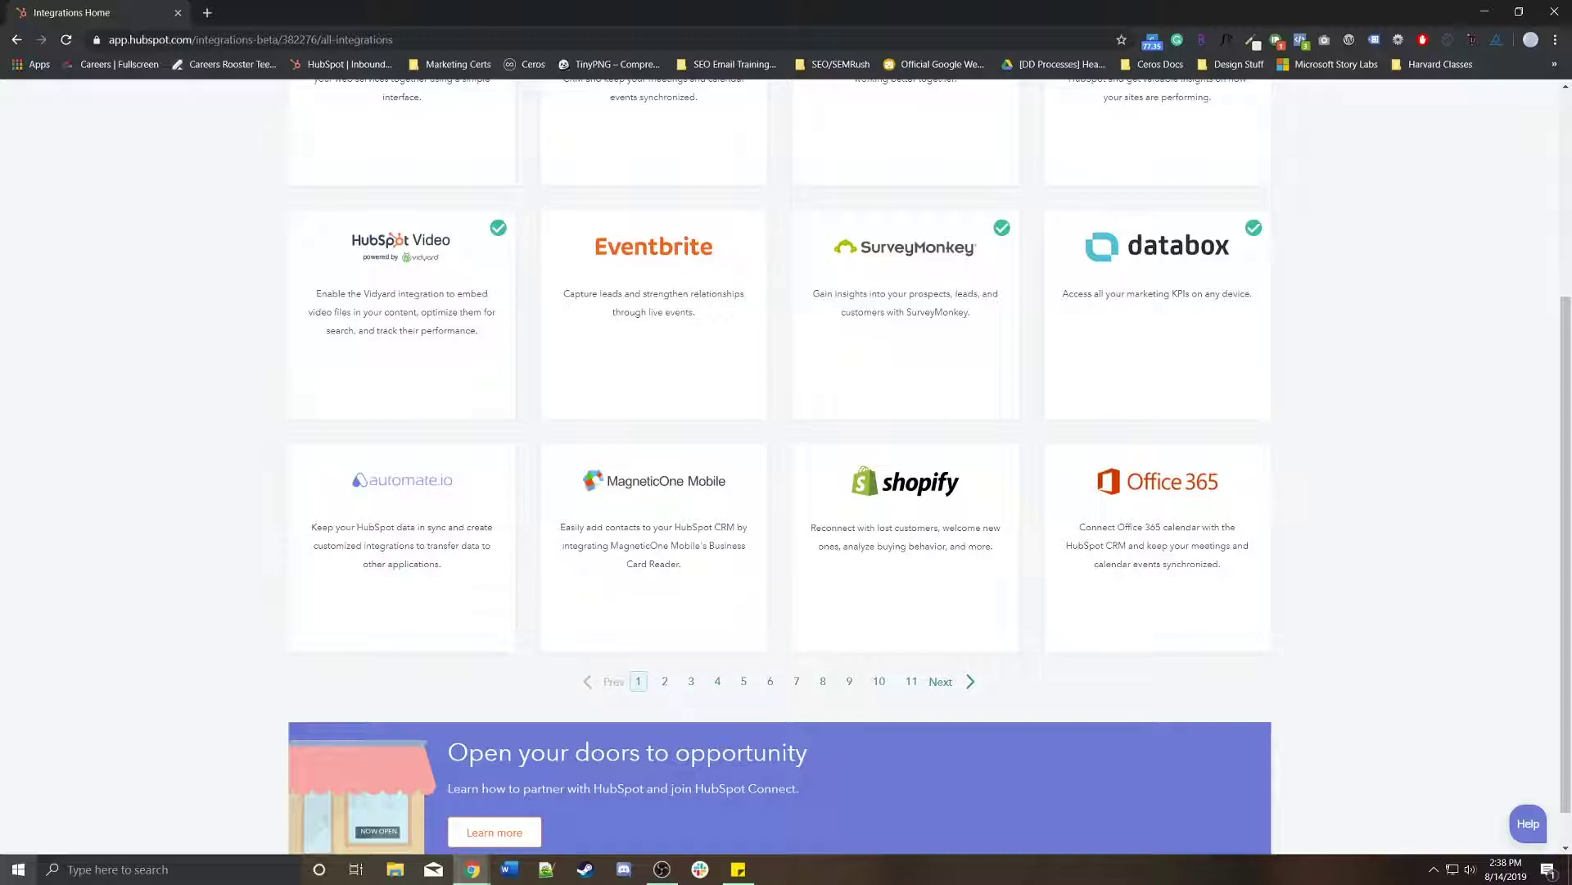
mouse_move(905, 565)
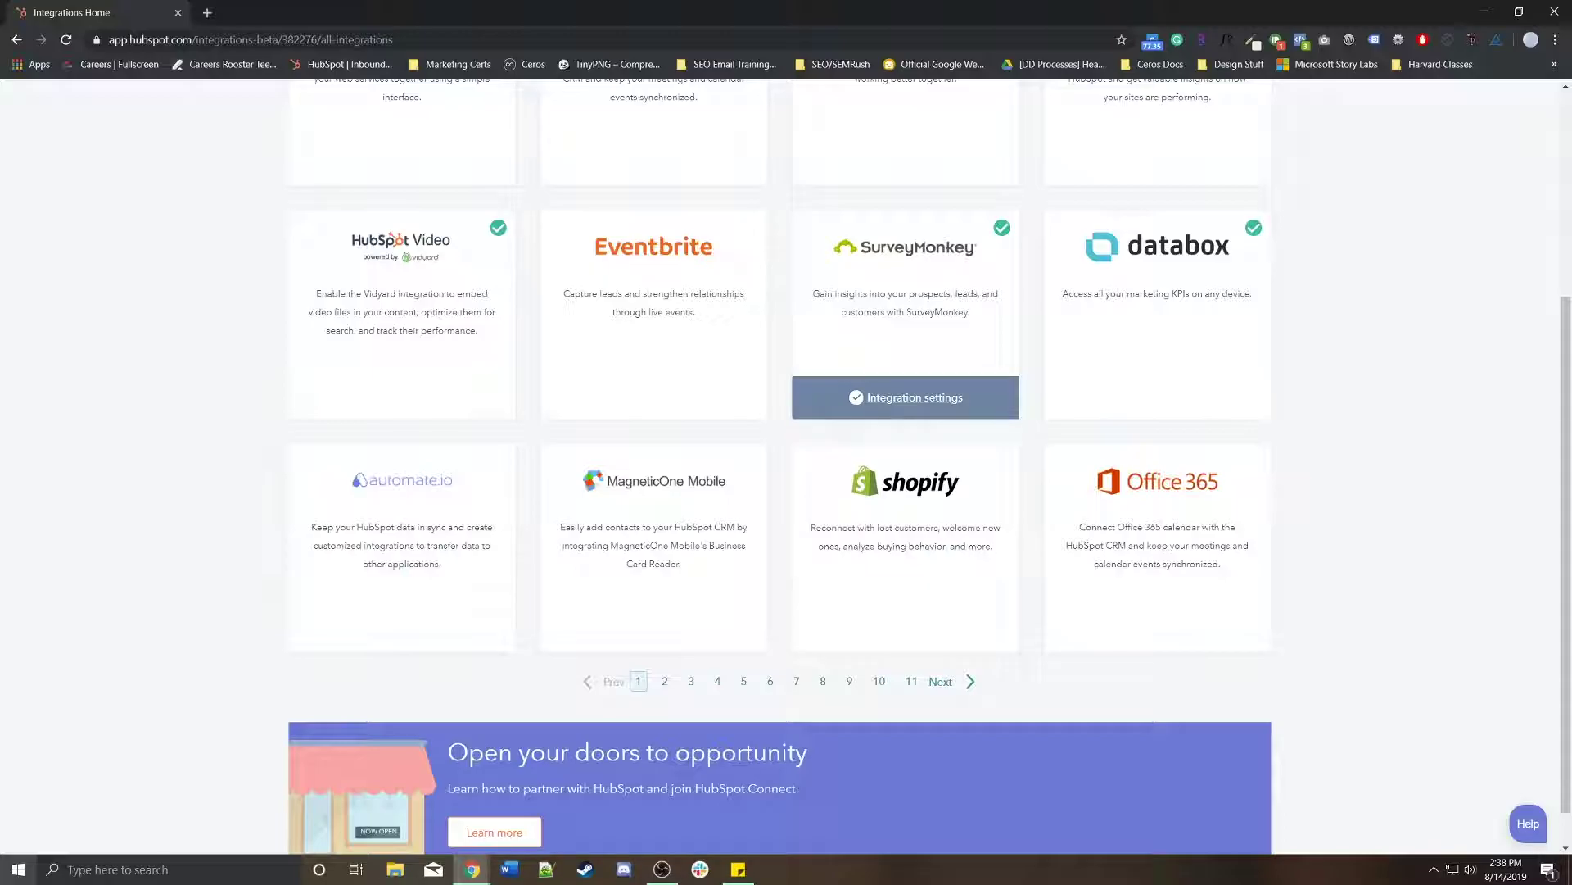
scroll(905, 397, up, 3)
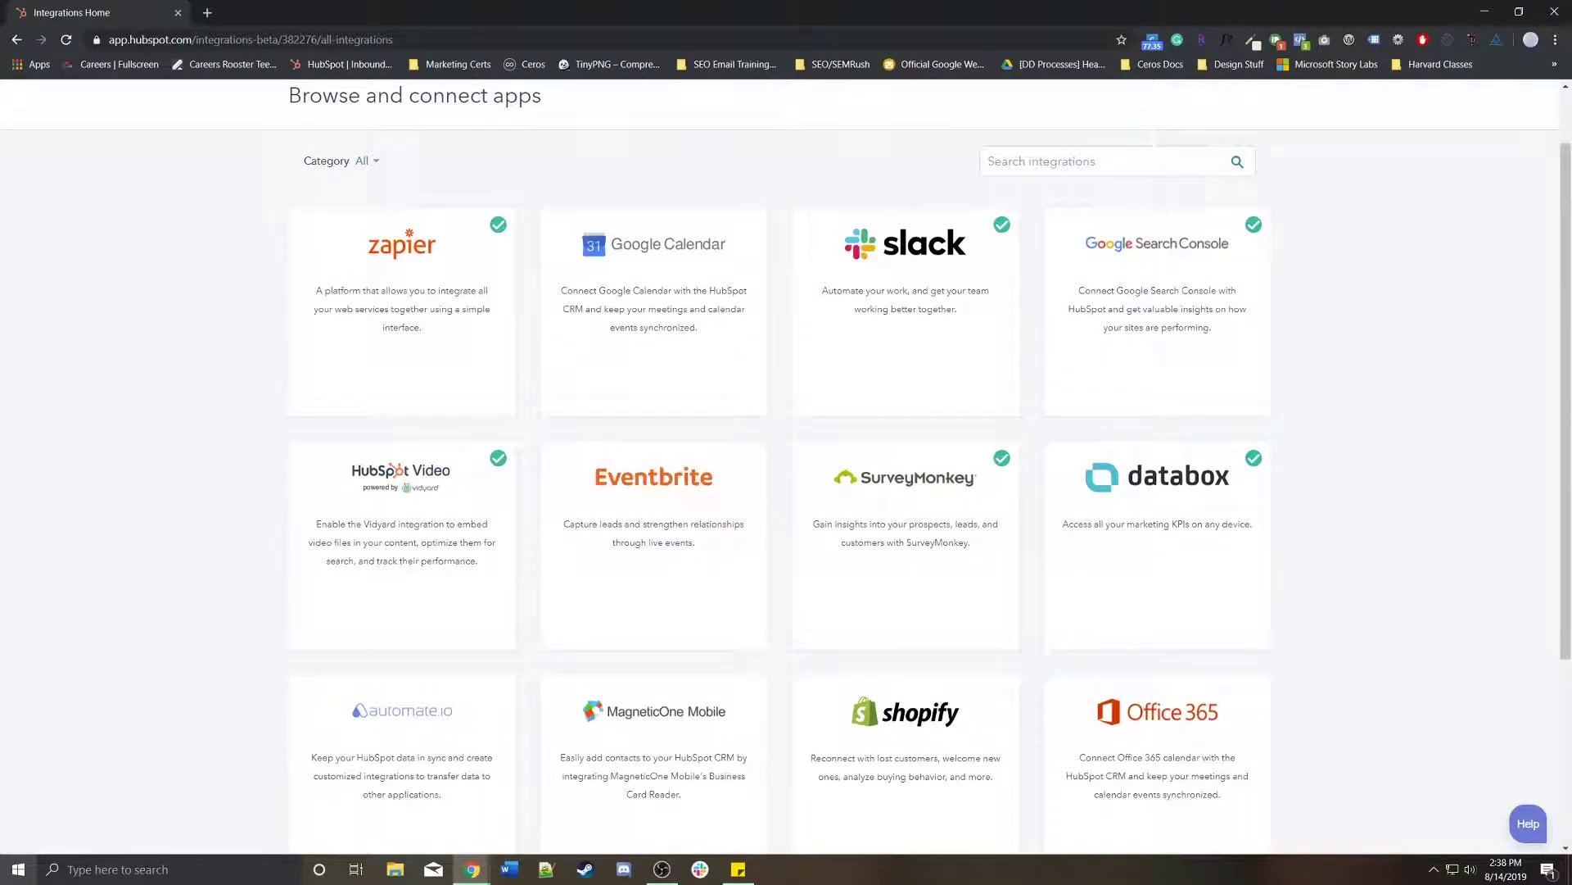
scroll(905, 398, down, 4)
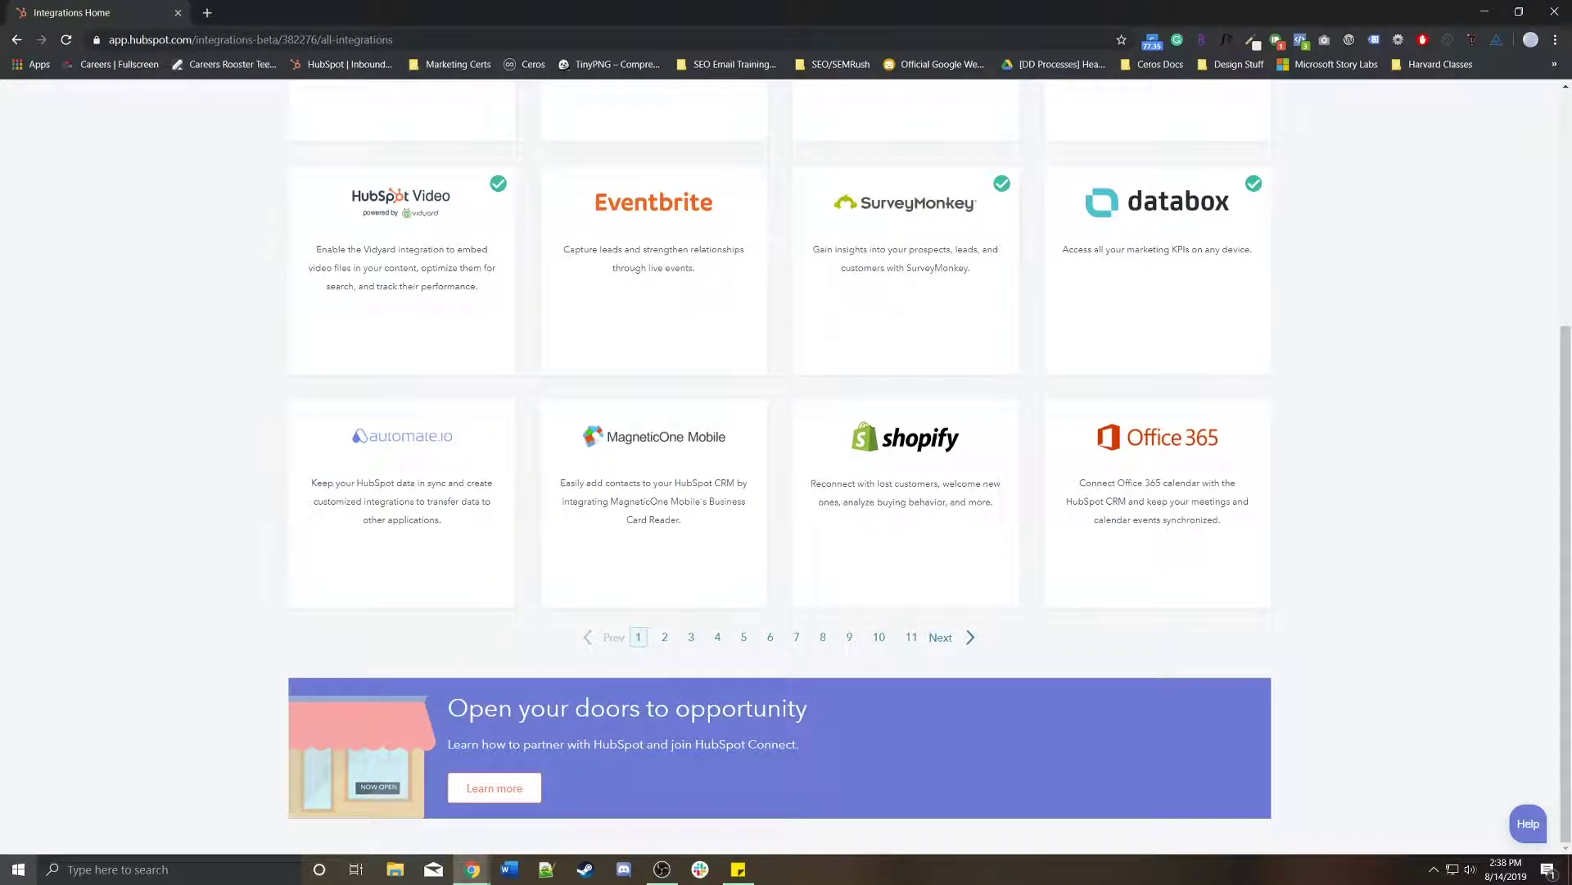
Browse marketplace pages 2 and 3, then search integrations for 'luck' to isolate Lucky Orange
click(665, 636)
scroll(653, 574, up, 4)
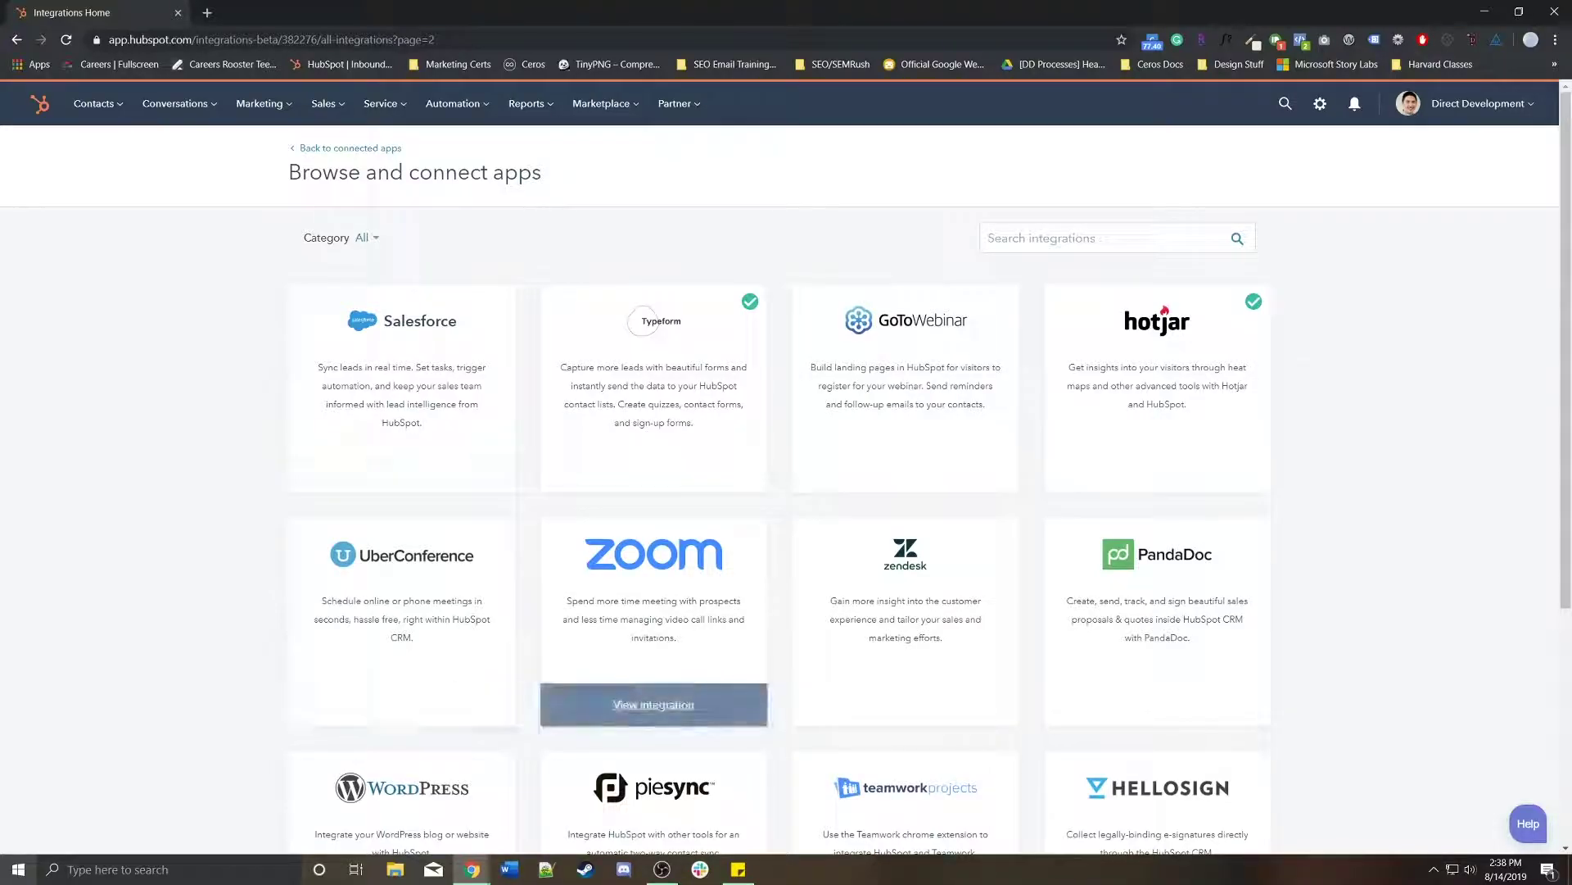
scroll(654, 573, down, 2)
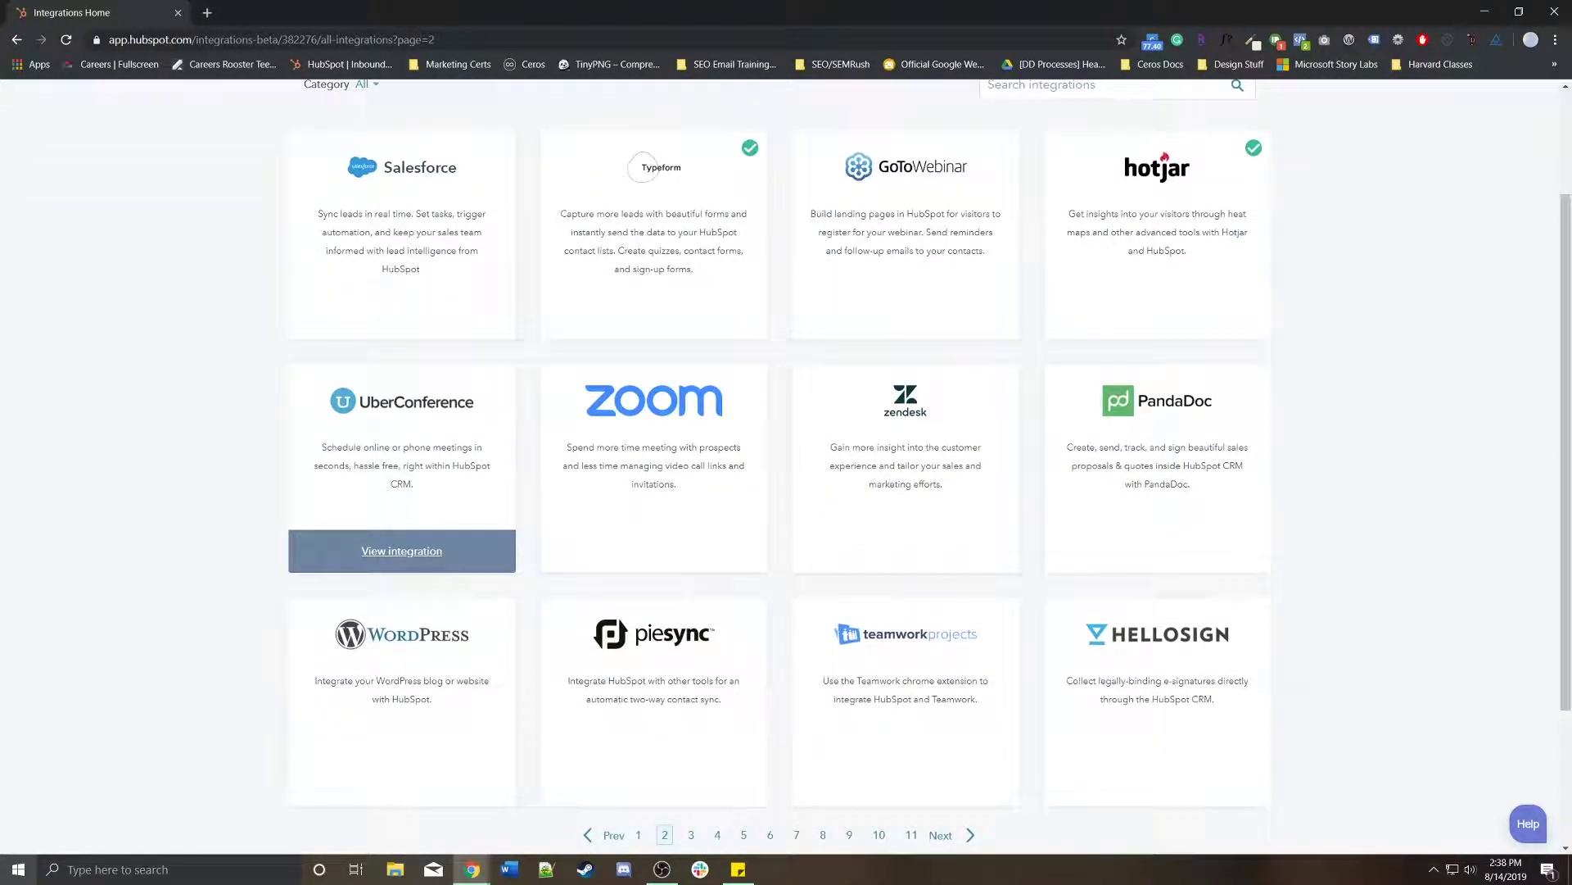
scroll(654, 574, down, 3)
click(691, 637)
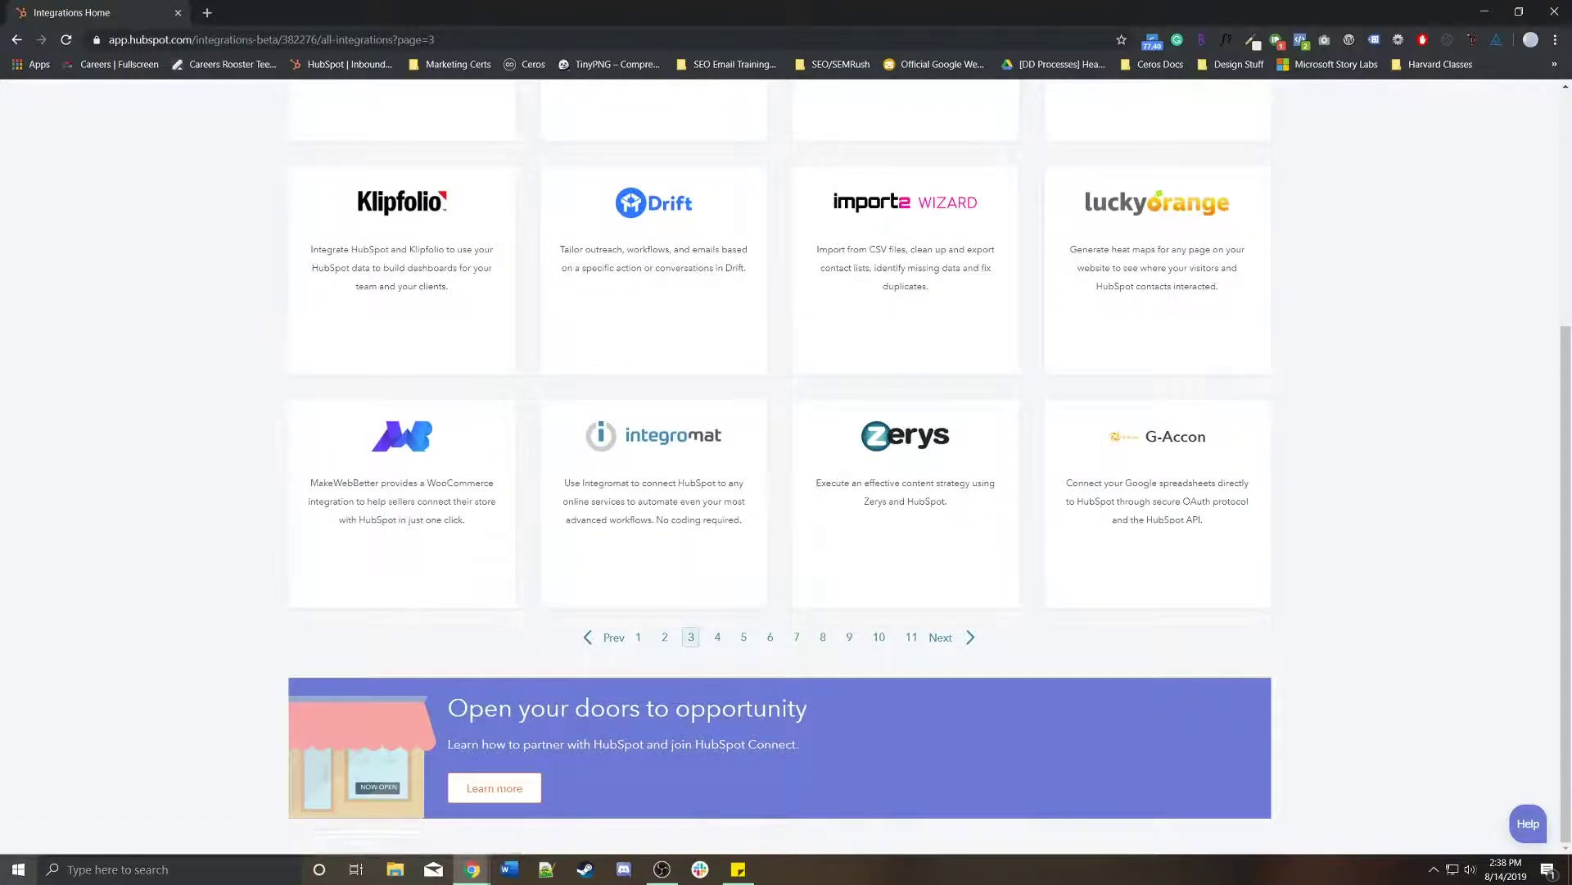
scroll(692, 637, up, 3)
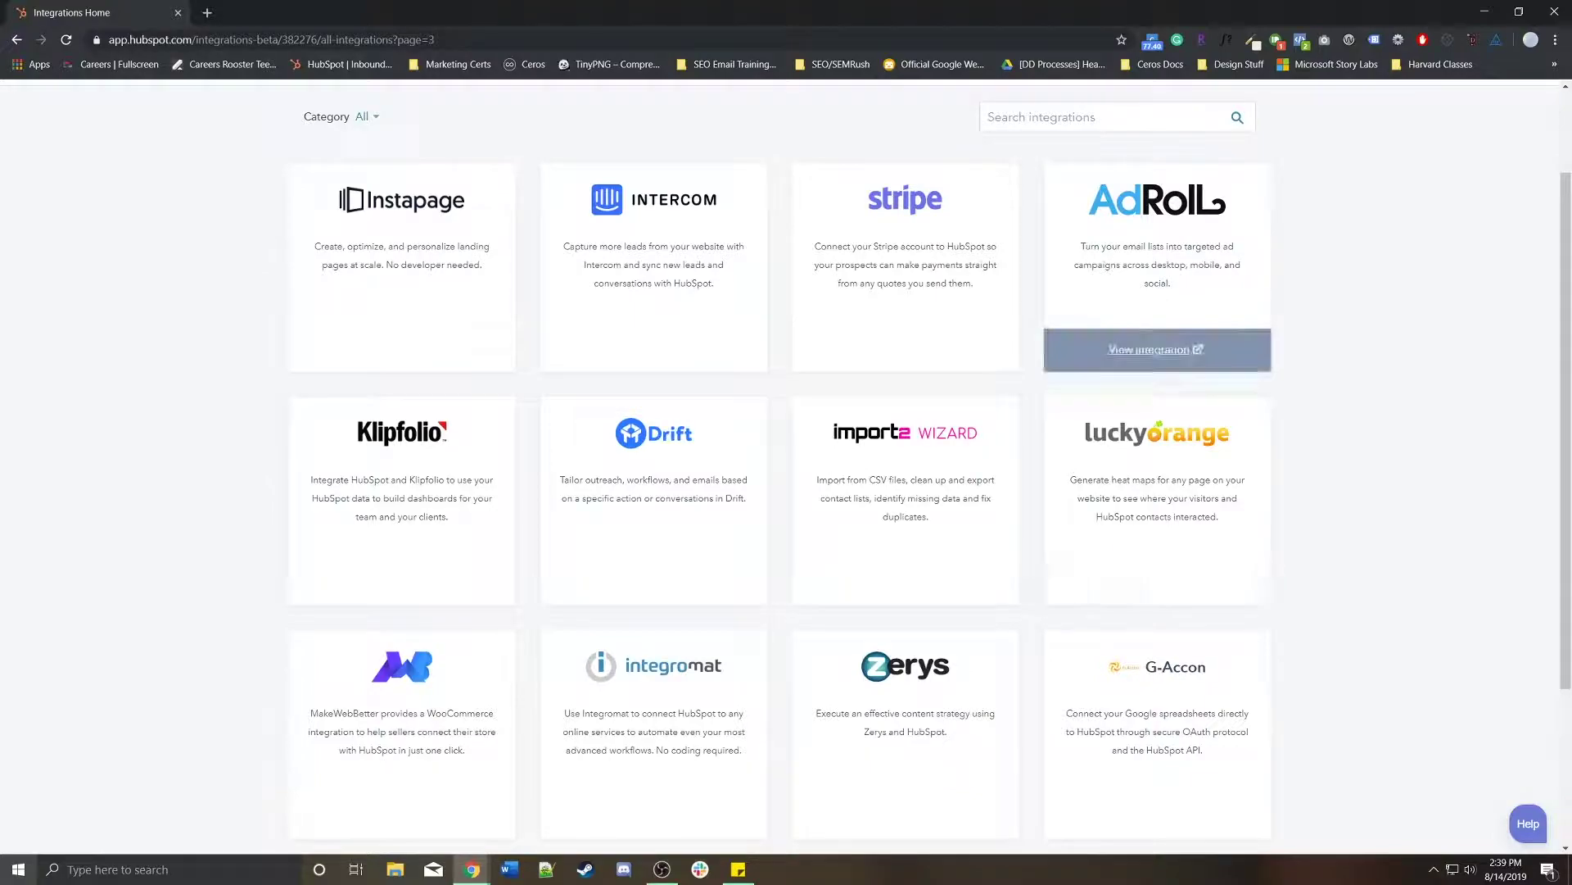
click(1065, 117)
text(luck)
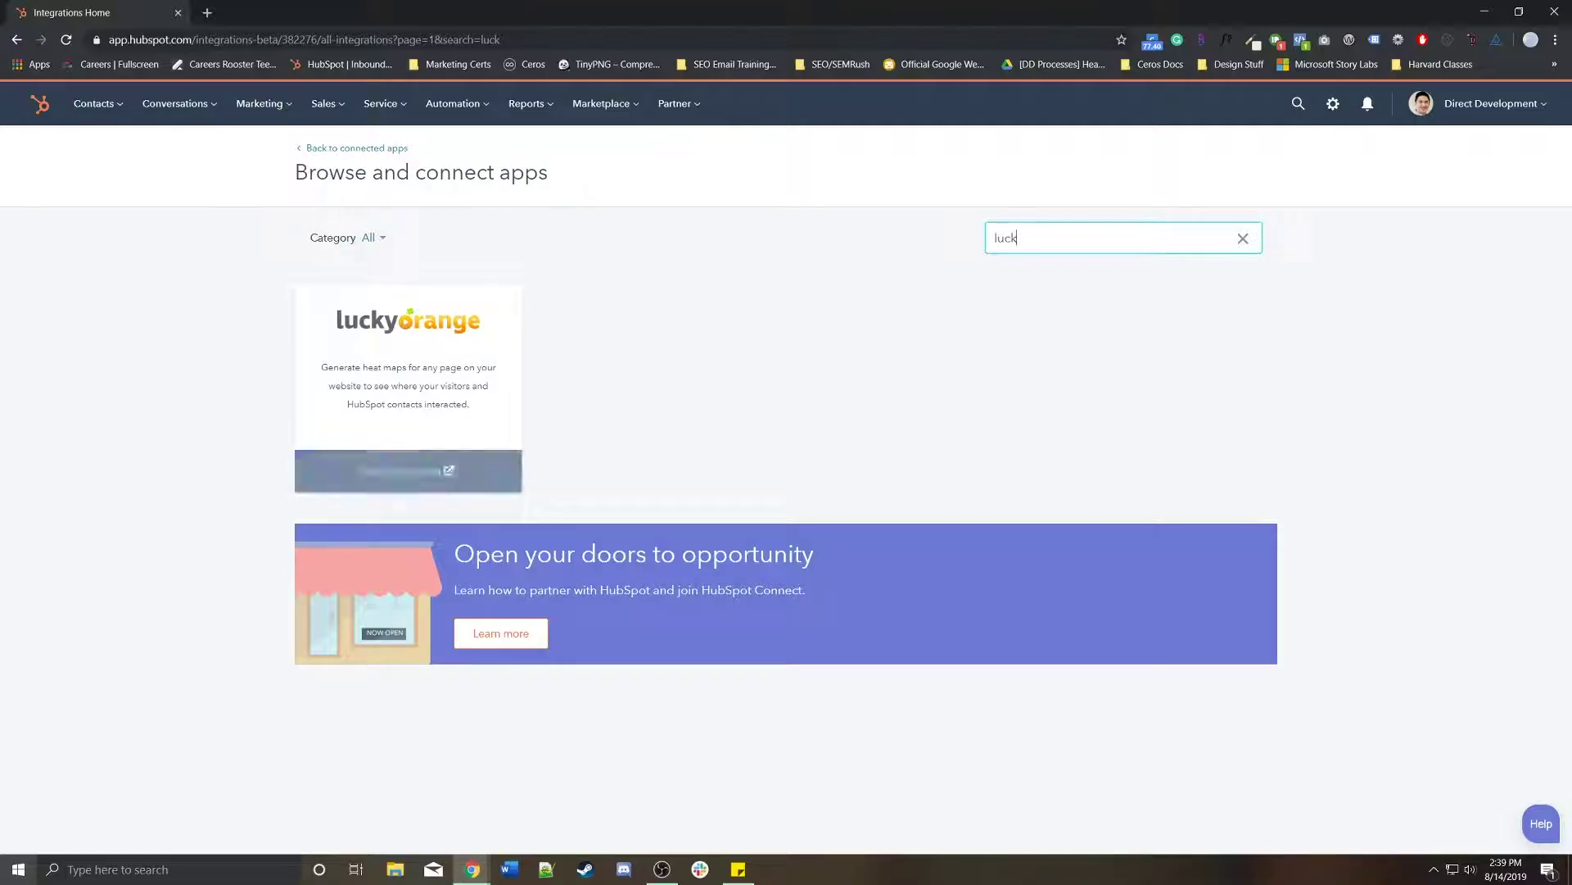
Open the Lucky Orange integration page and scroll through its requirements and resources
click(407, 470)
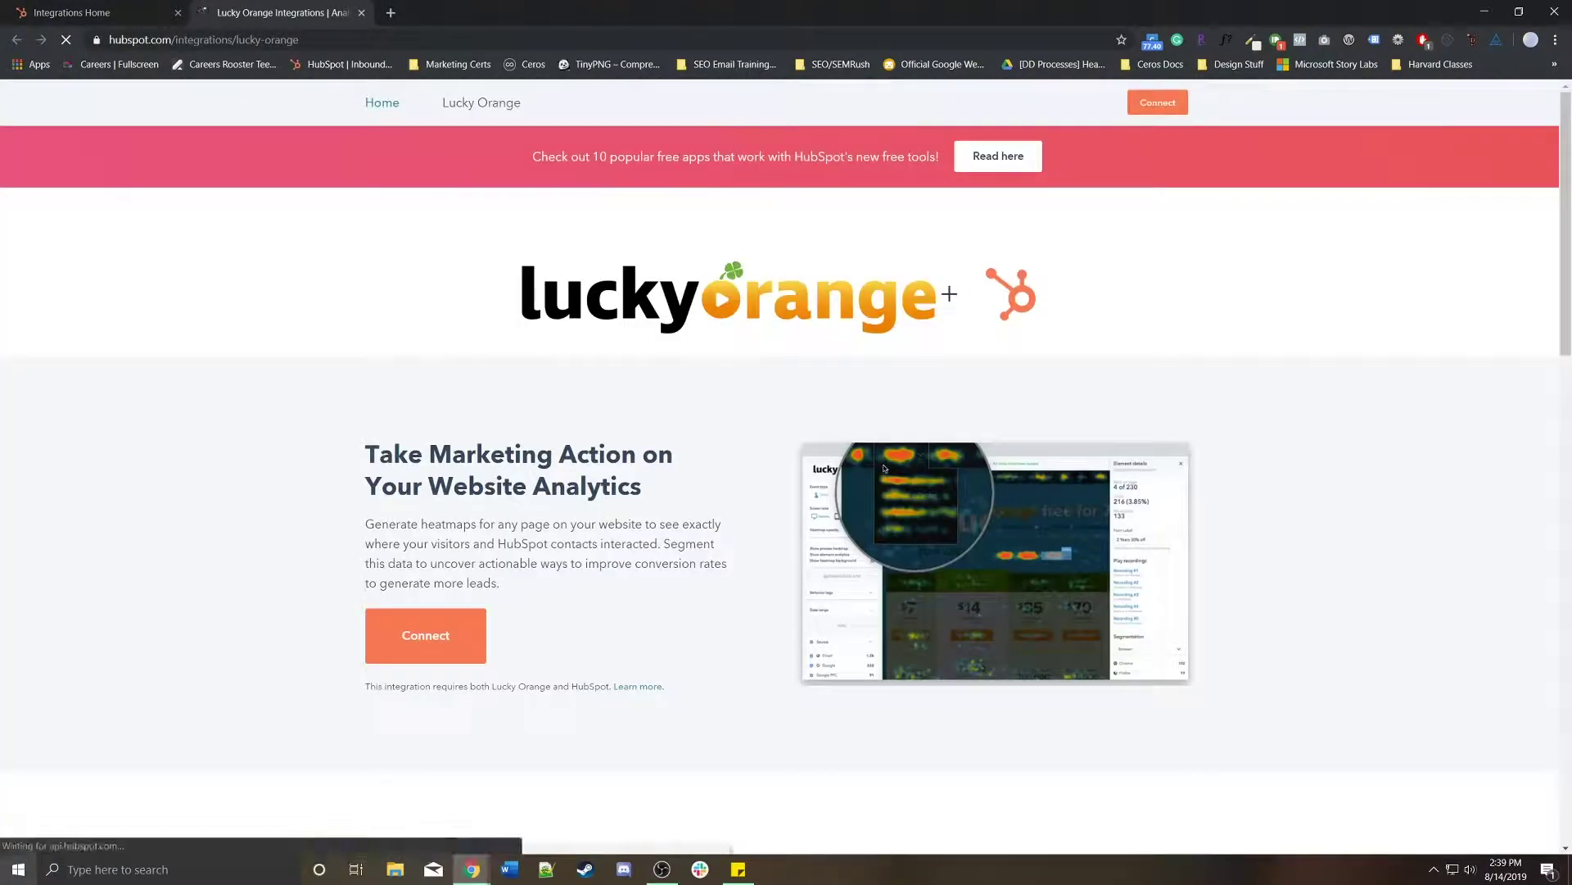
scroll(786, 491, down, 3)
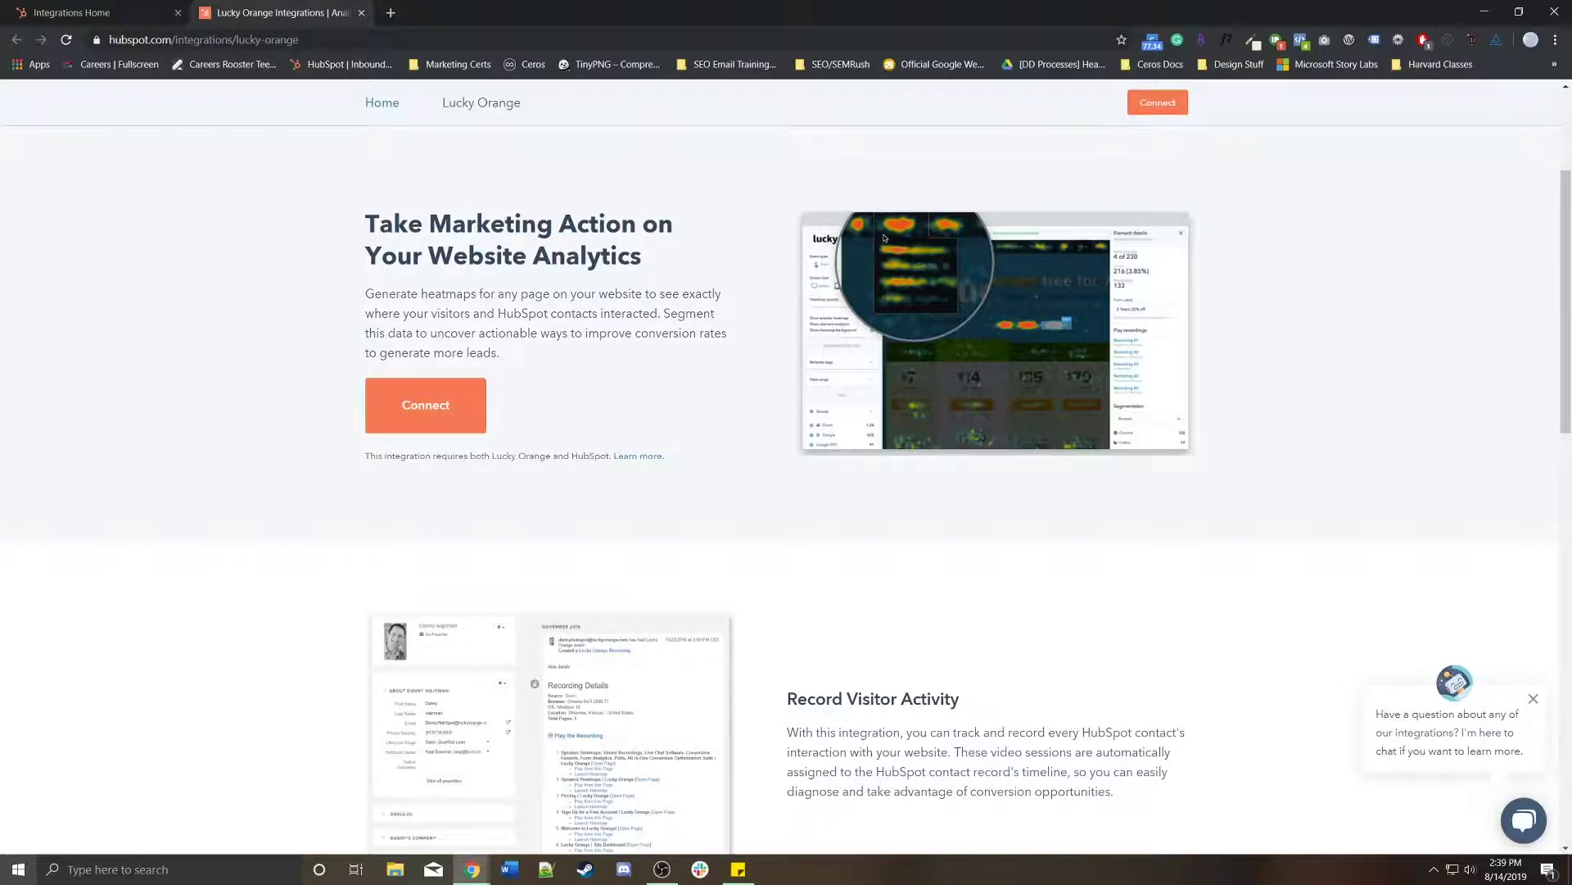
scroll(787, 491, down, 2)
scroll(787, 491, down, 3)
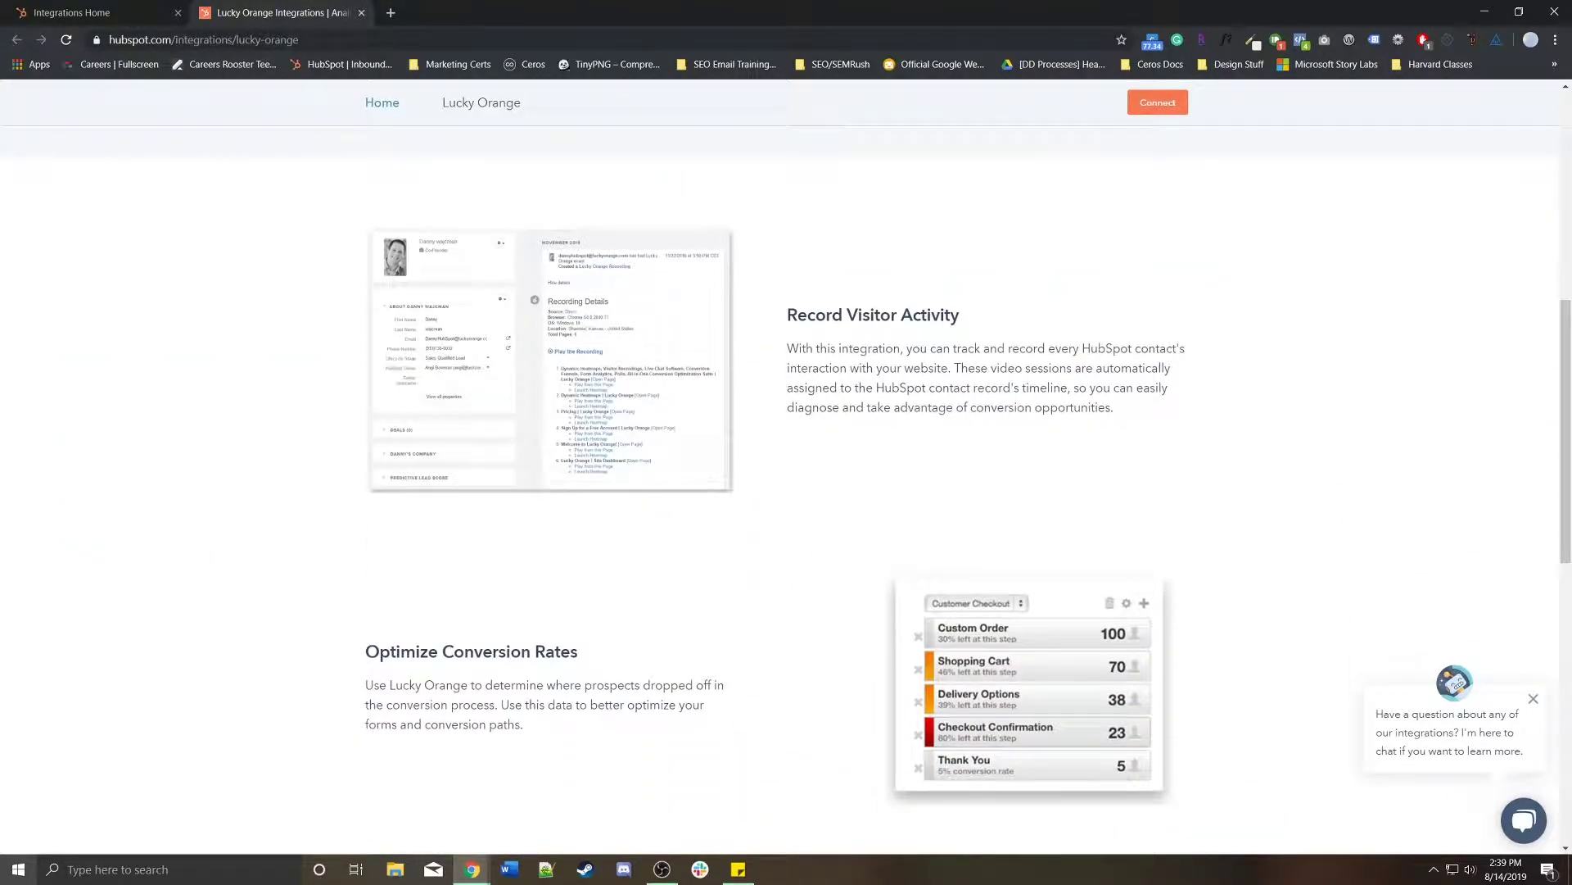
scroll(787, 492, down, 2)
scroll(786, 491, down, 4)
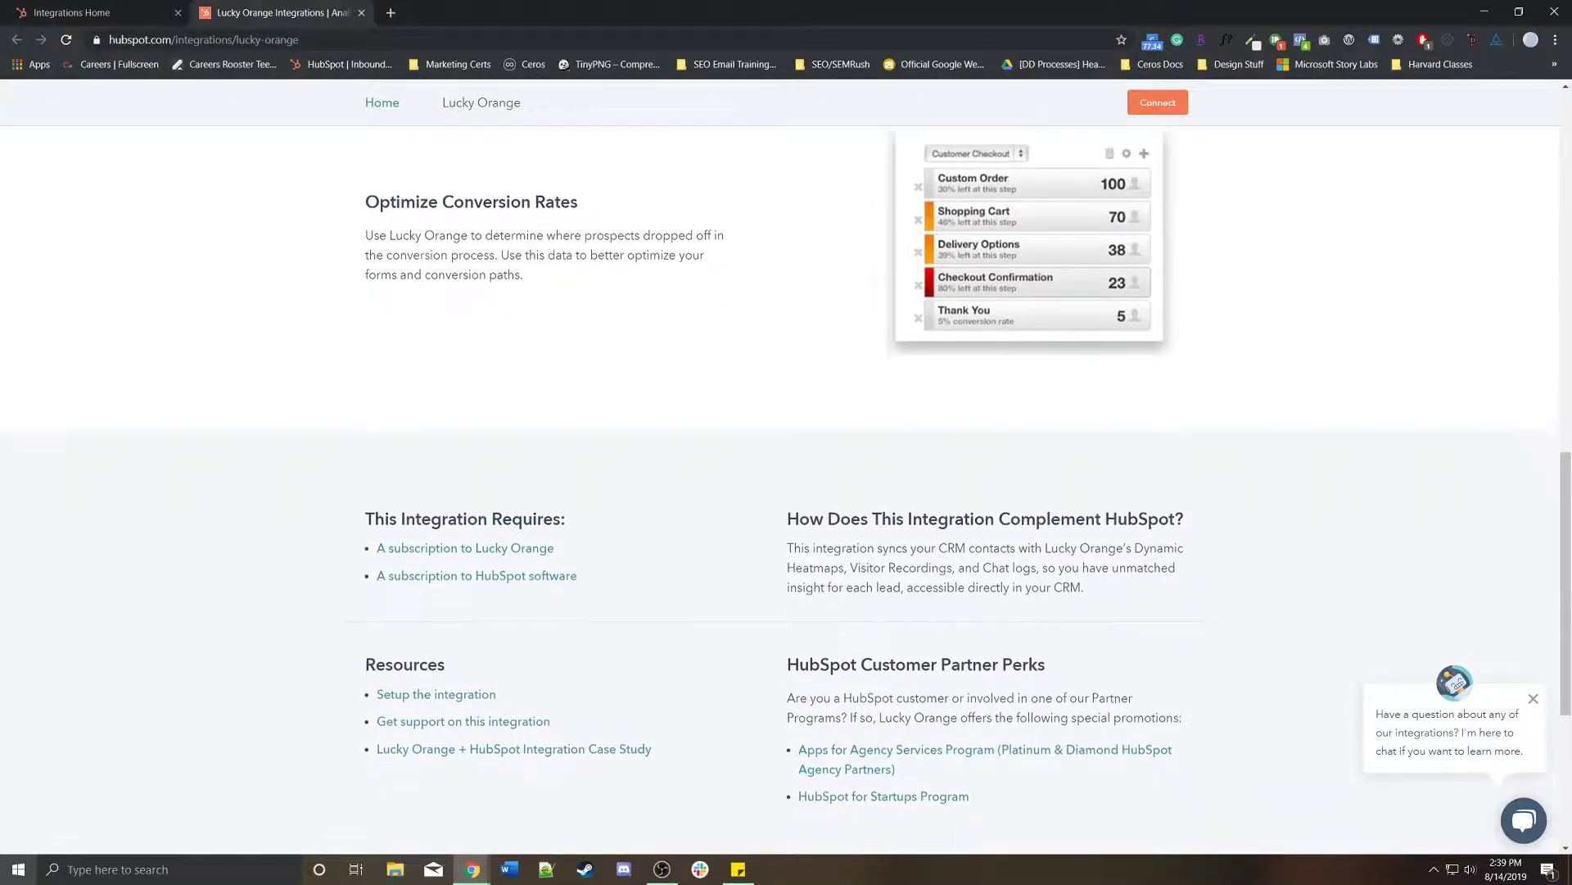
scroll(786, 491, down, 1)
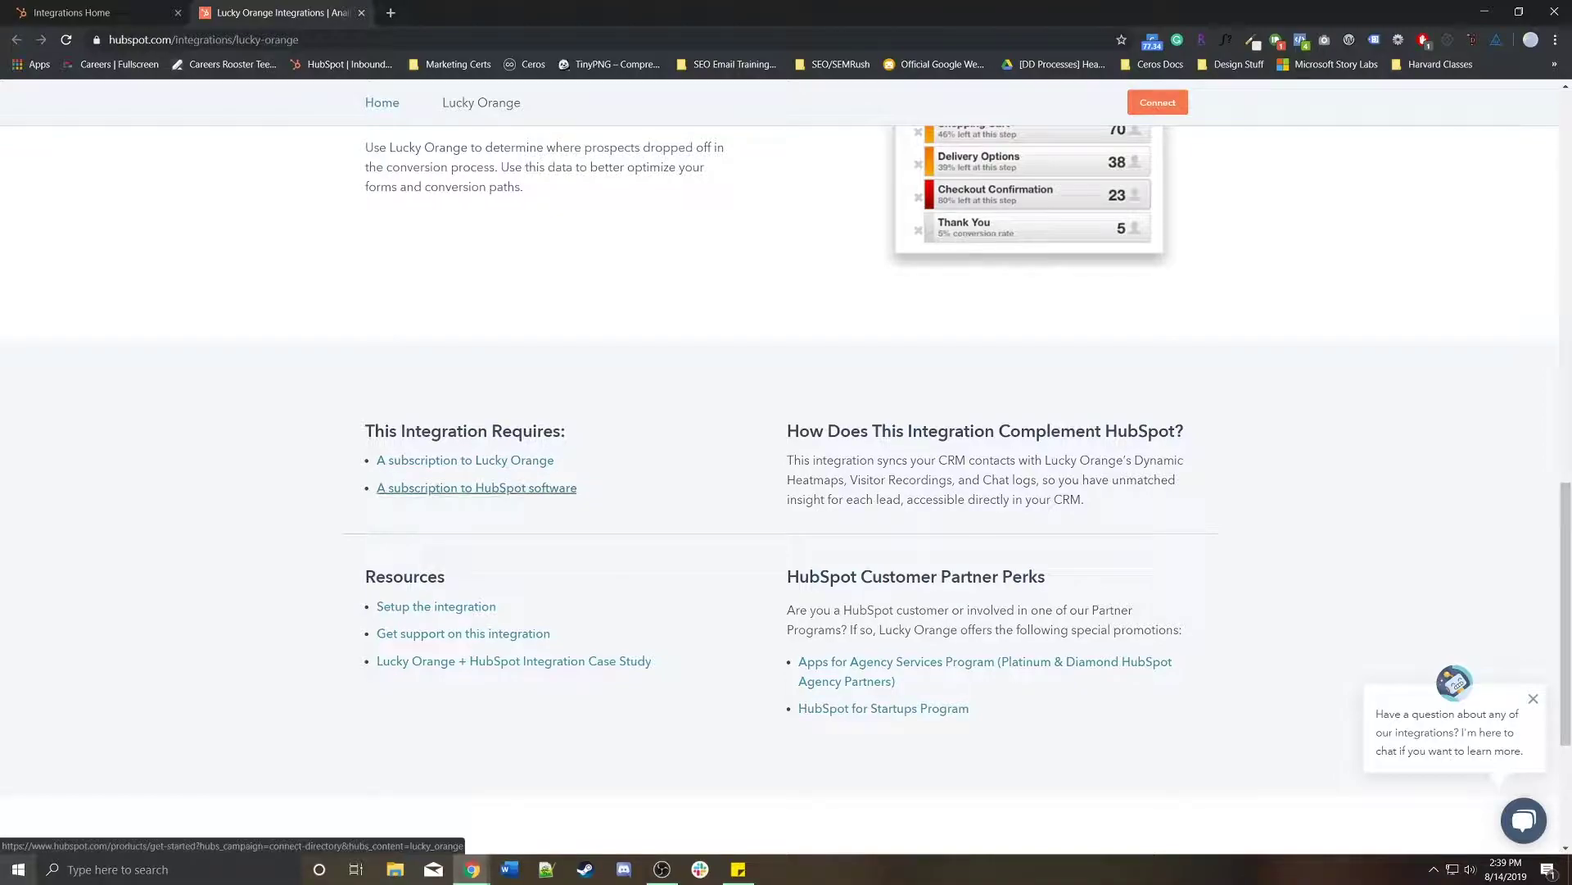
scroll(475, 488, down, 1)
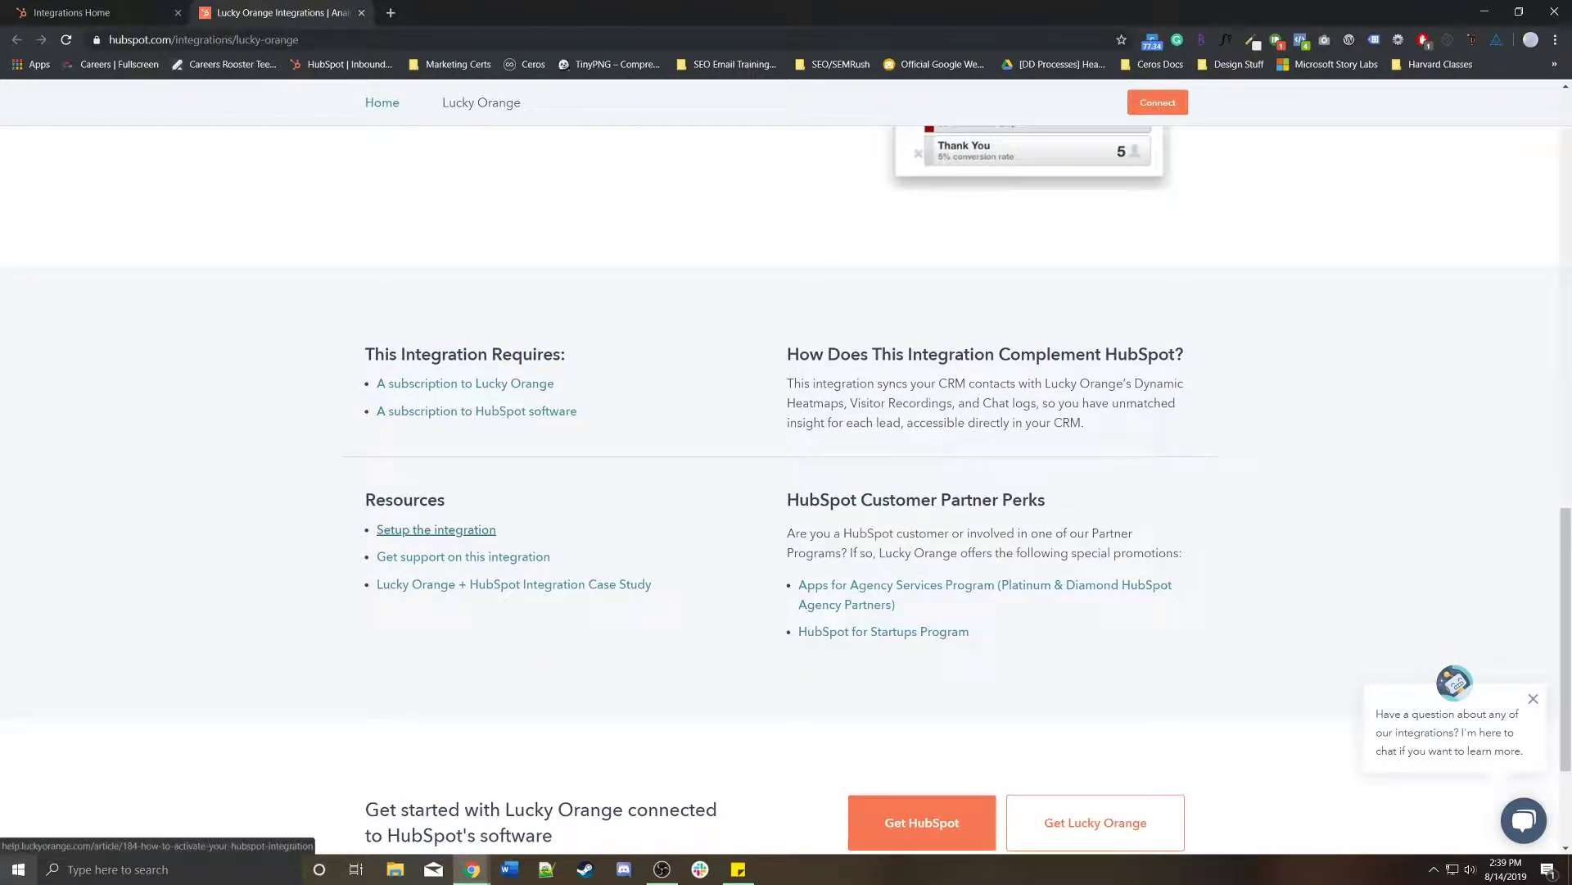
scroll(436, 530, down, 1)
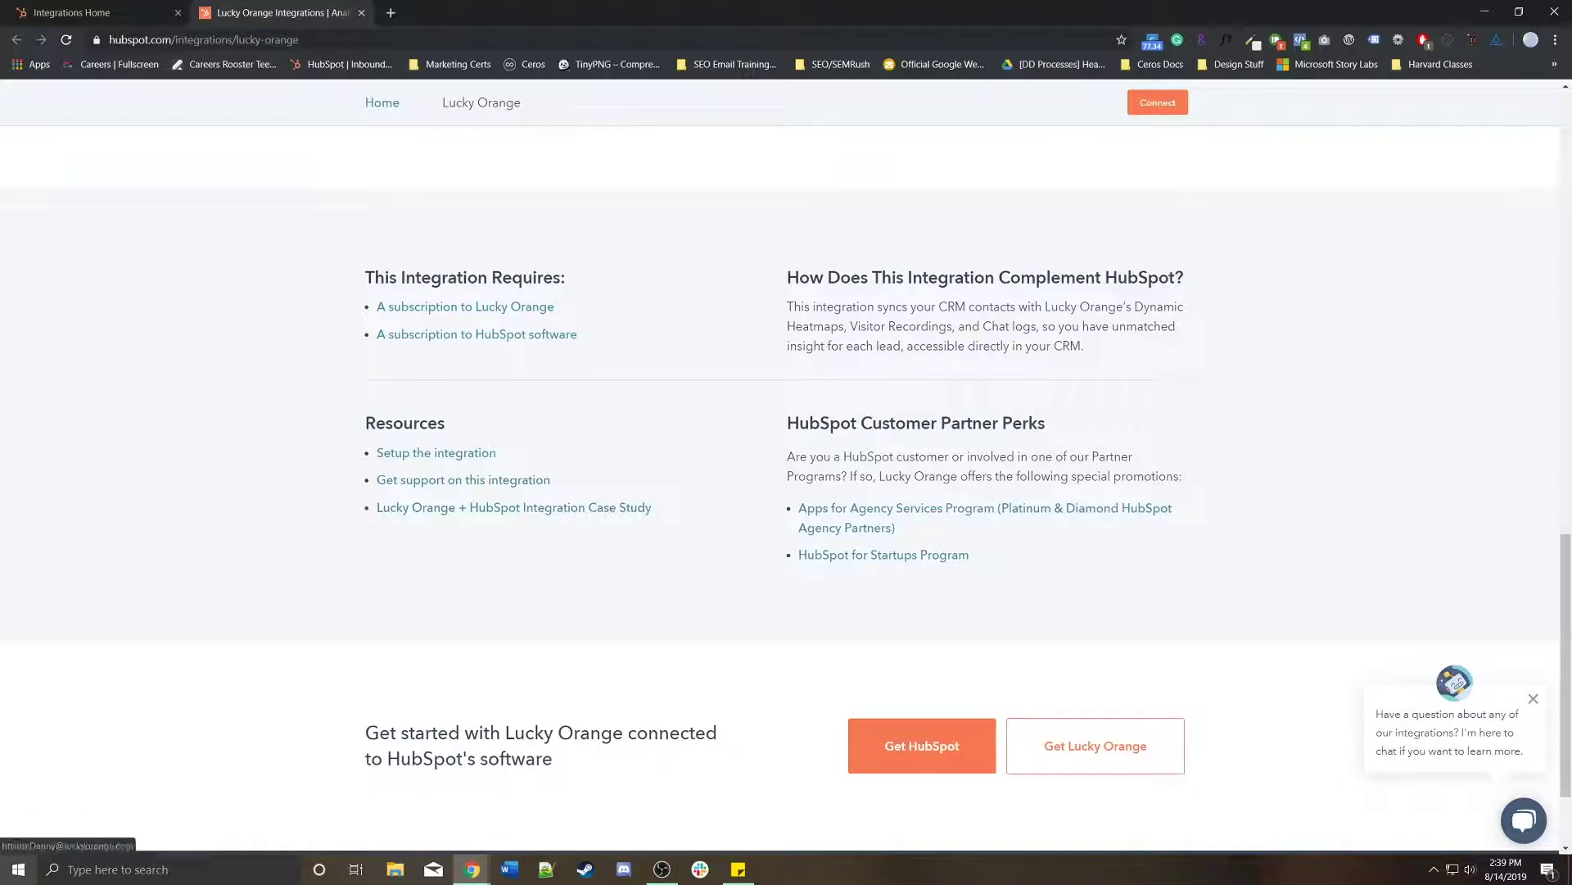
scroll(434, 459, up, 8)
scroll(787, 459, up, 10)
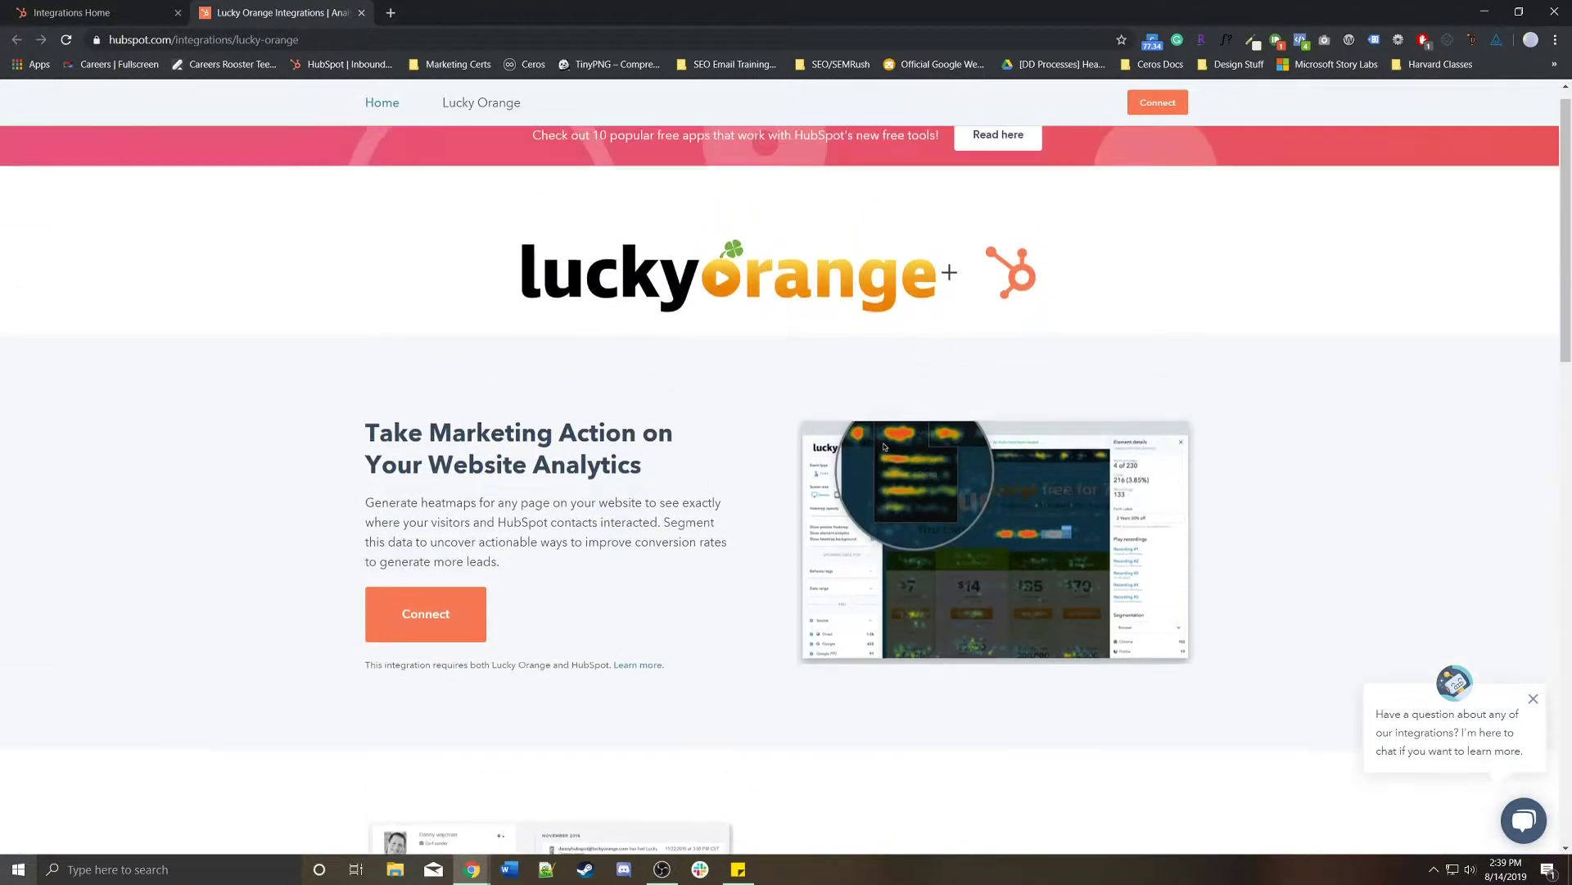
Open the 'How to activate your HubSpot integration' guide and read its activation steps
click(1157, 102)
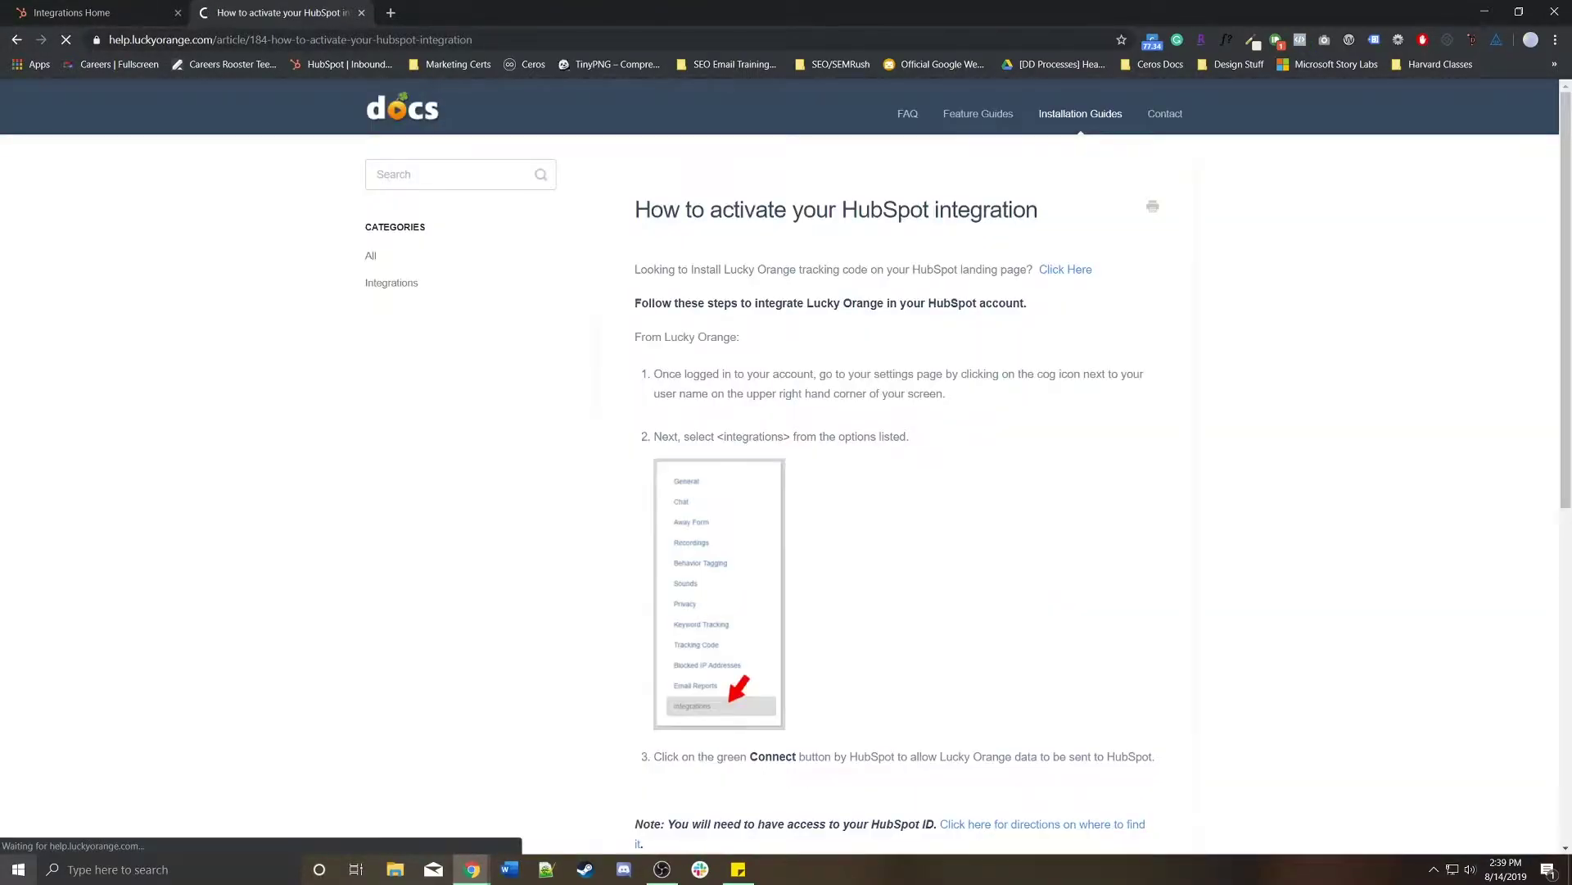
scroll(787, 465, down, 1)
scroll(786, 465, down, 6)
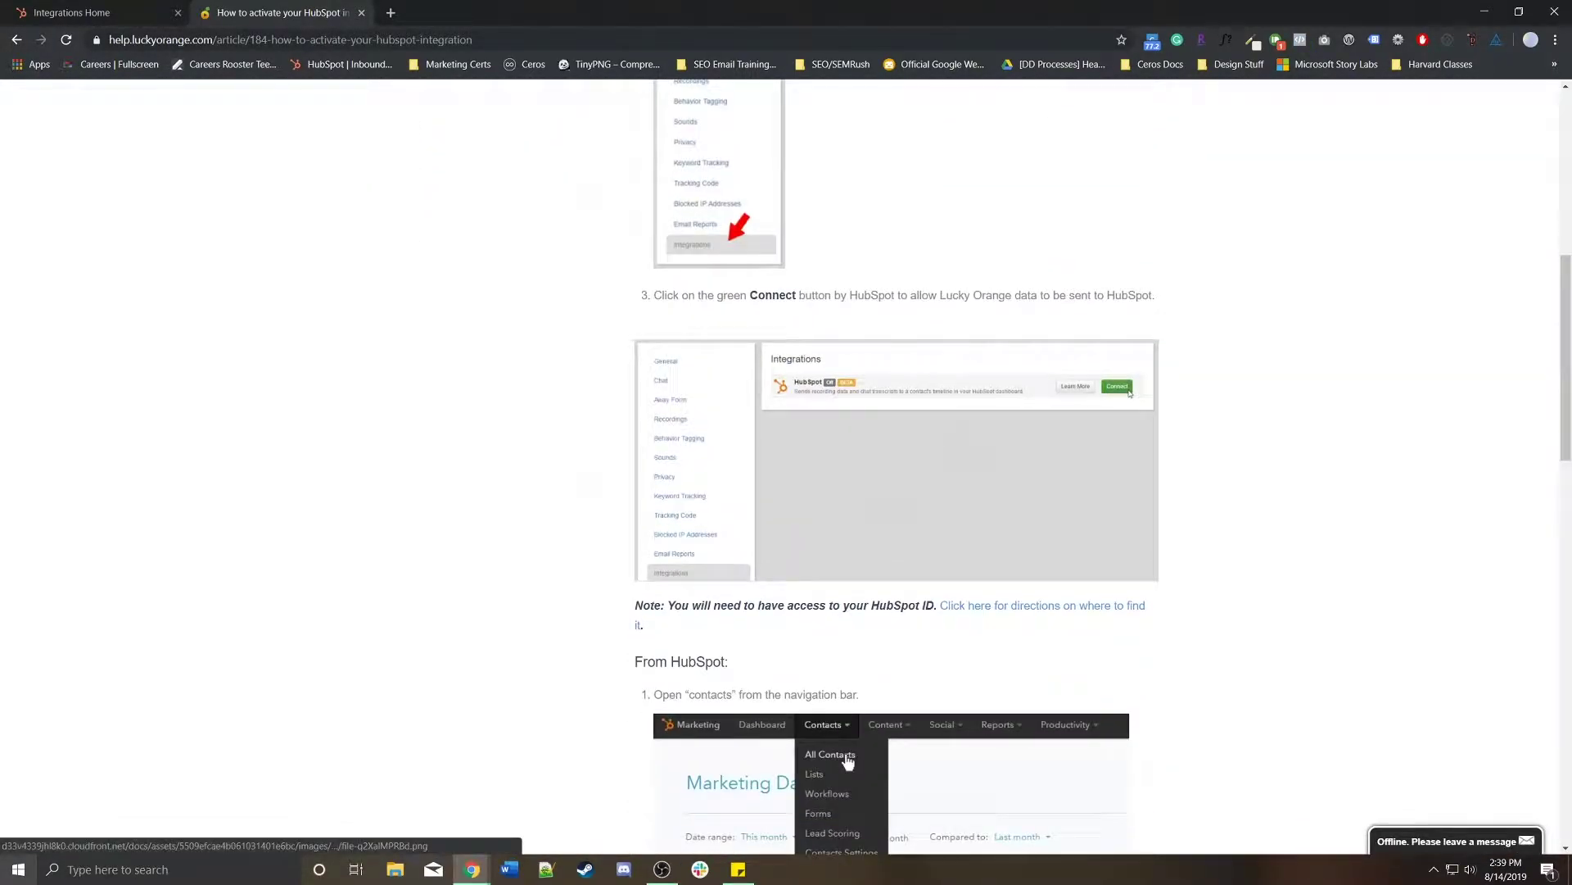
scroll(786, 466, down, 9)
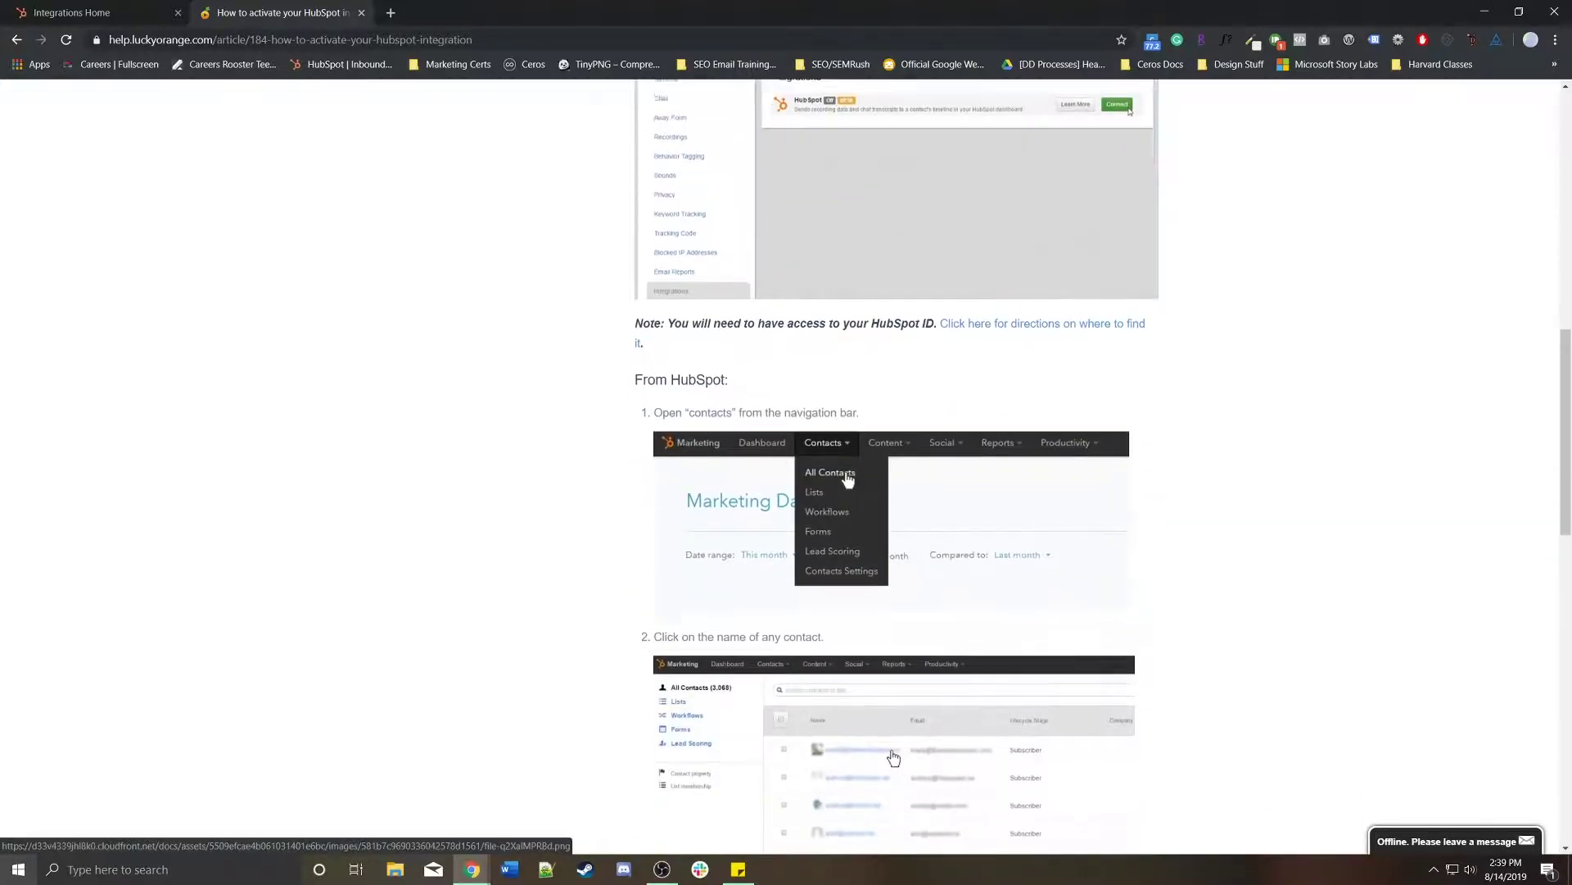
scroll(786, 465, down, 2)
scroll(786, 465, down, 6)
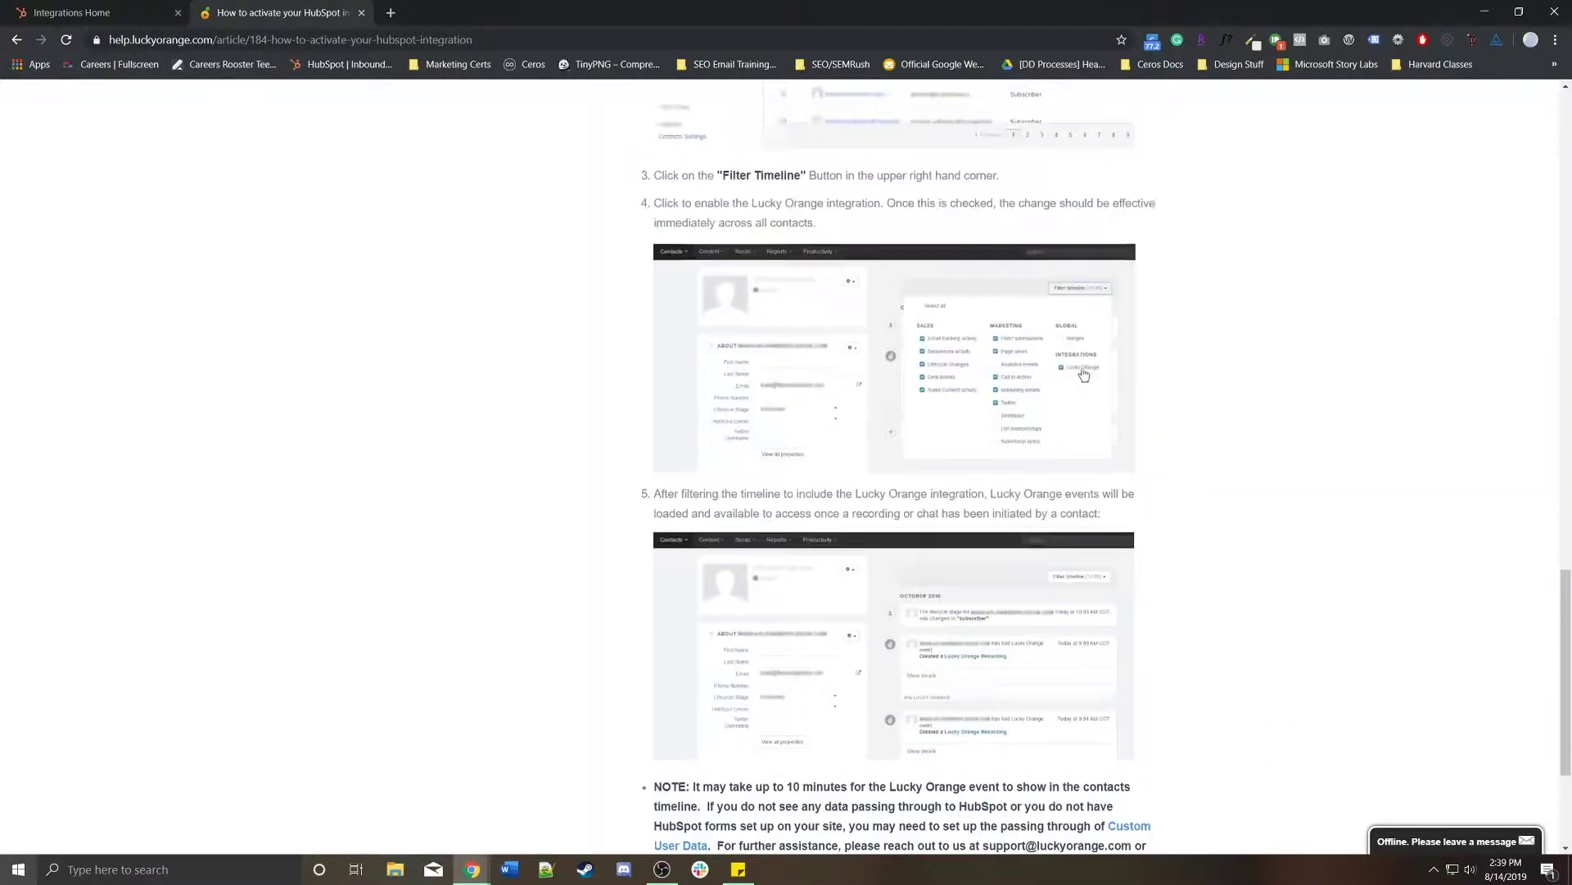
scroll(787, 465, down, 1)
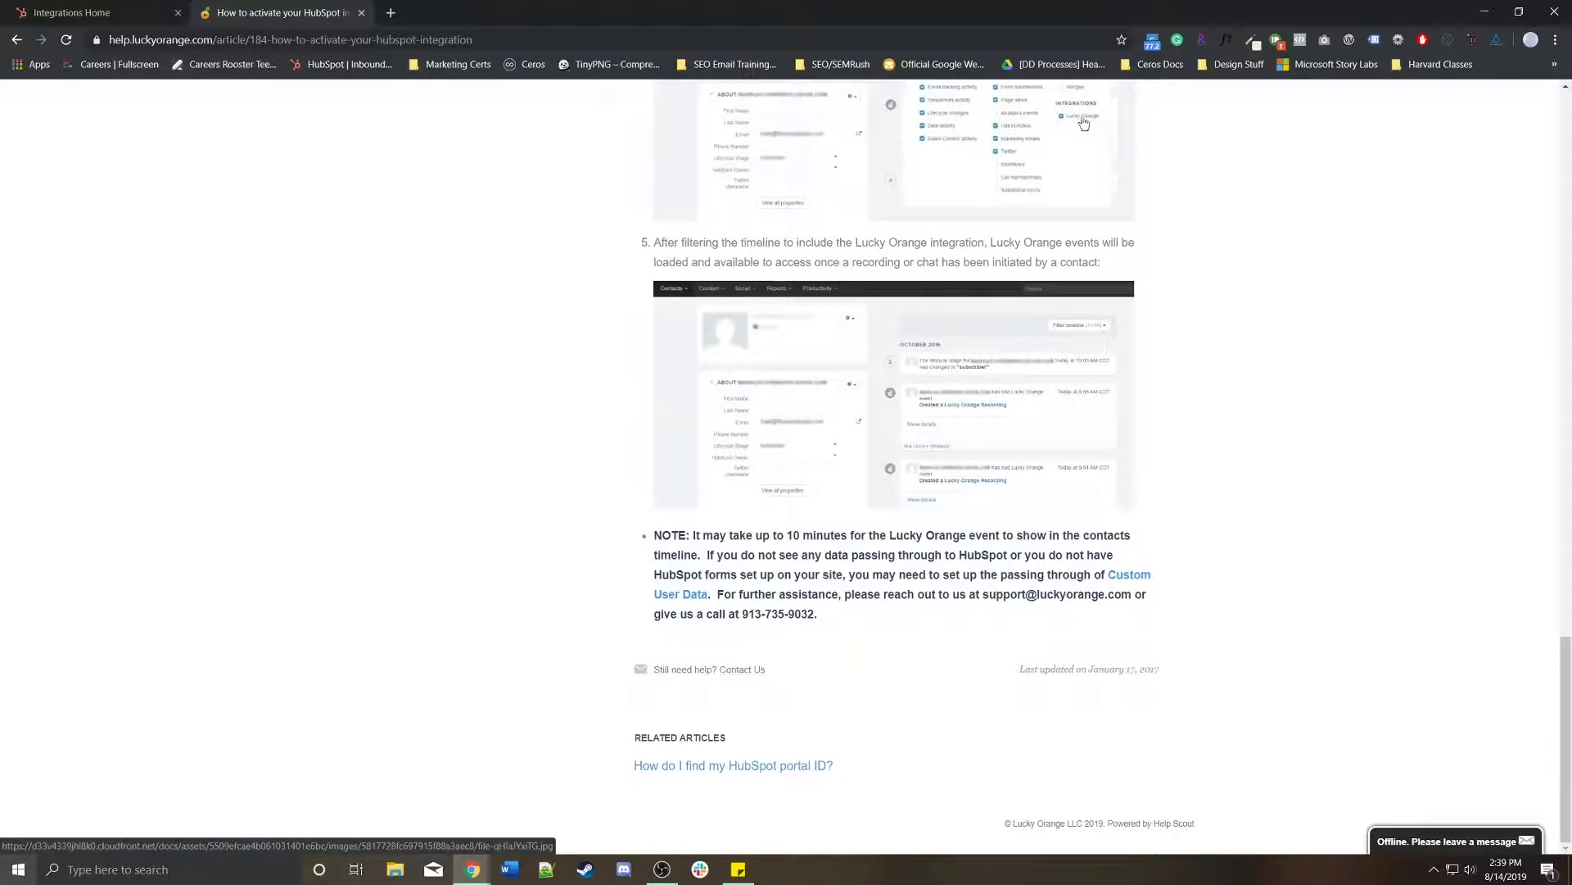
scroll(1084, 123, up, 20)
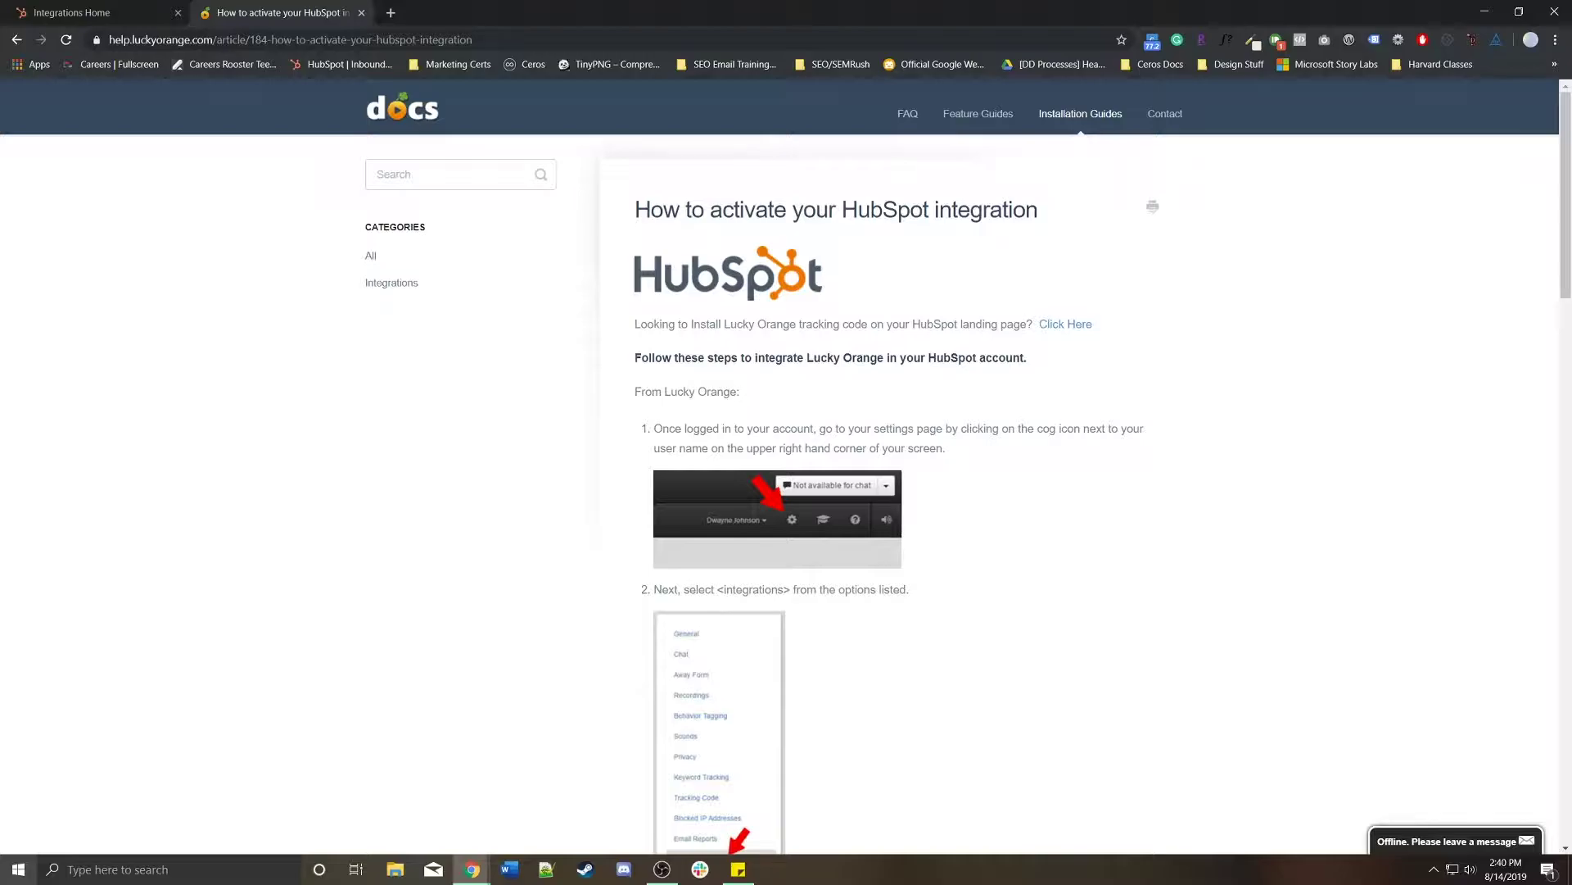
Back in HubSpot, replace the 'luck' search with 'sales' and open the Salesforce setup wizard
key(ctrl+Tab)
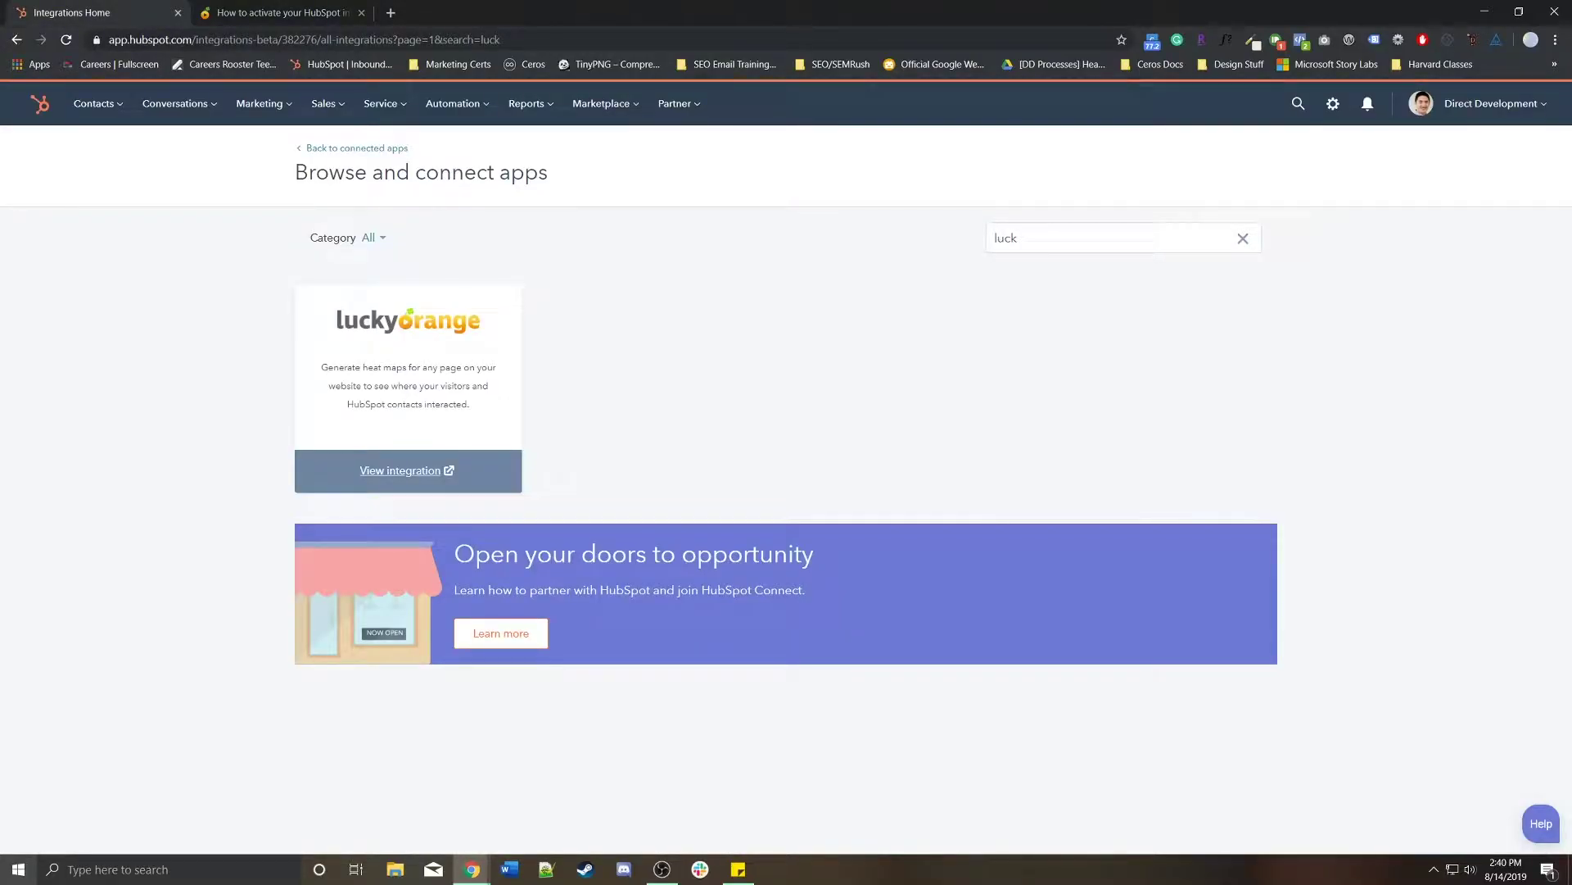
double_click(1006, 238)
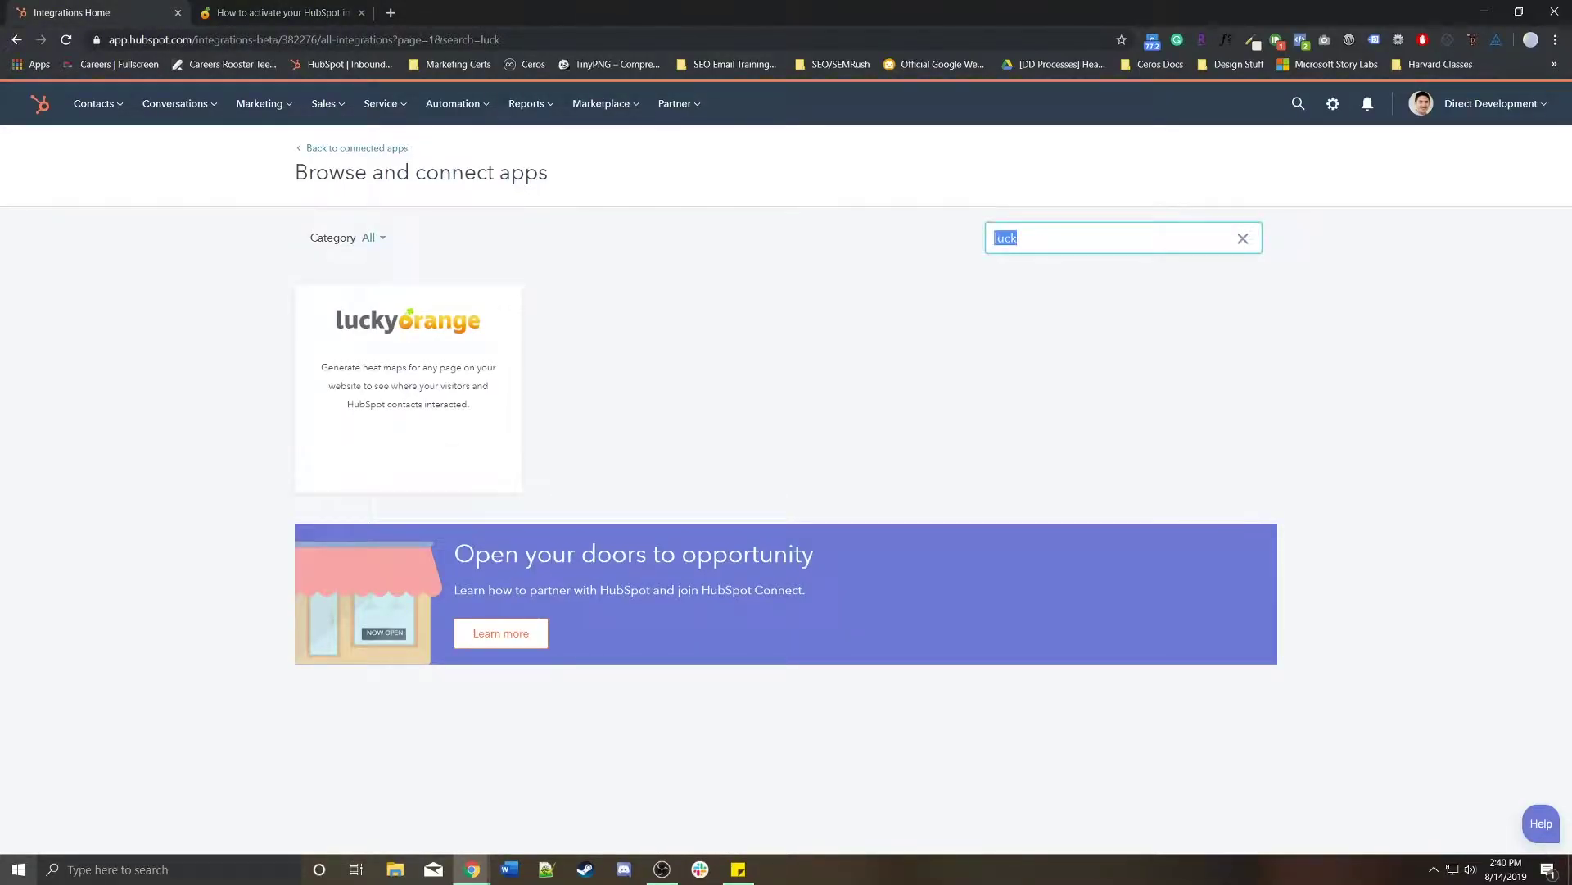
text(sales)
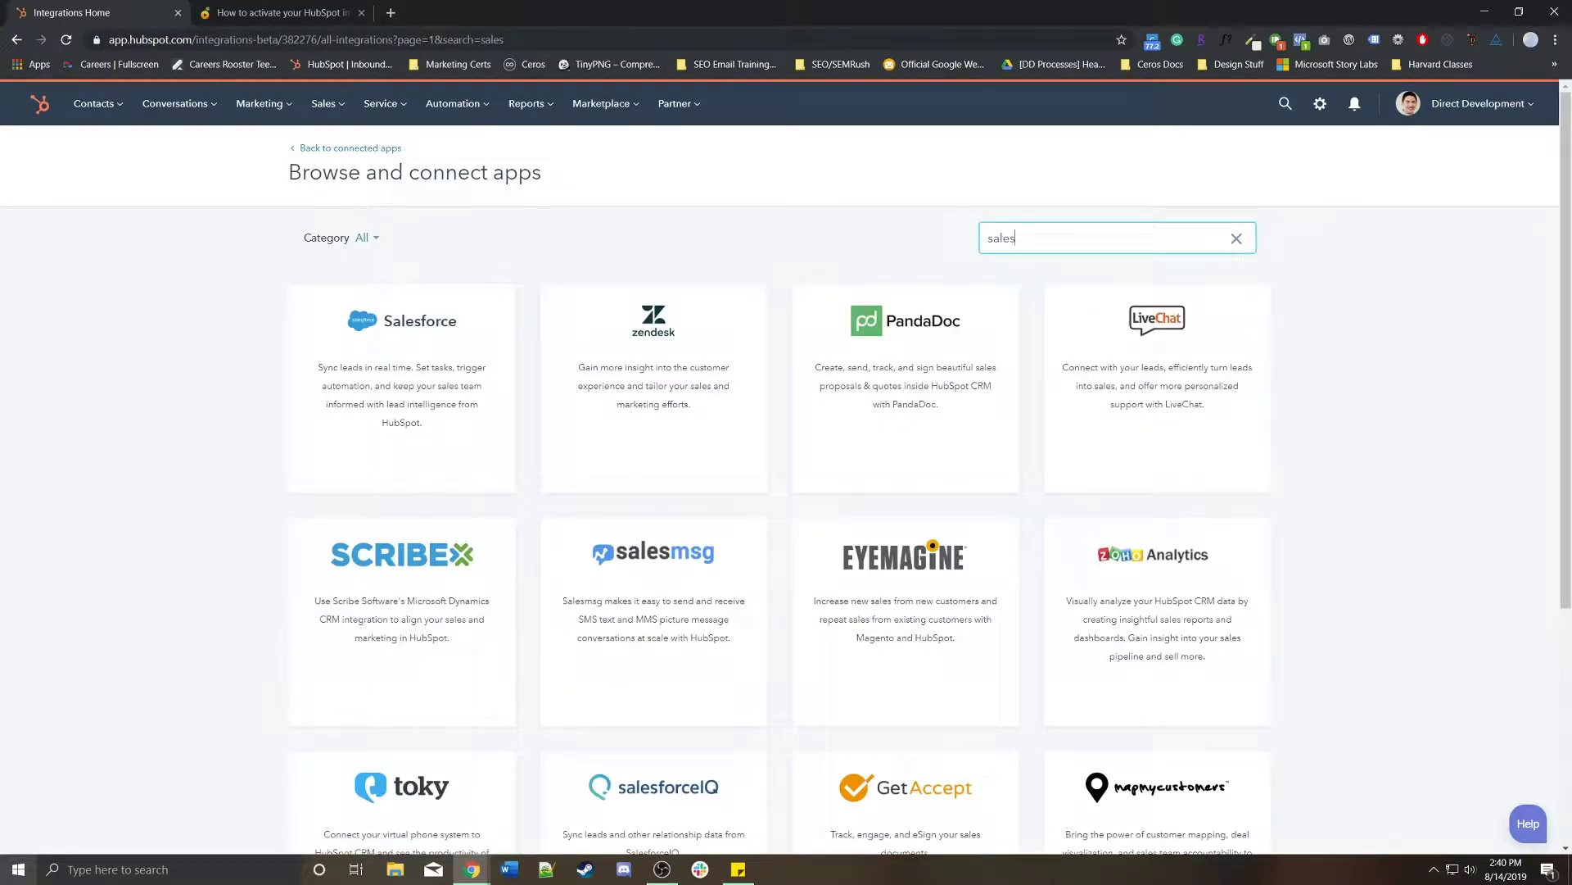
click(402, 471)
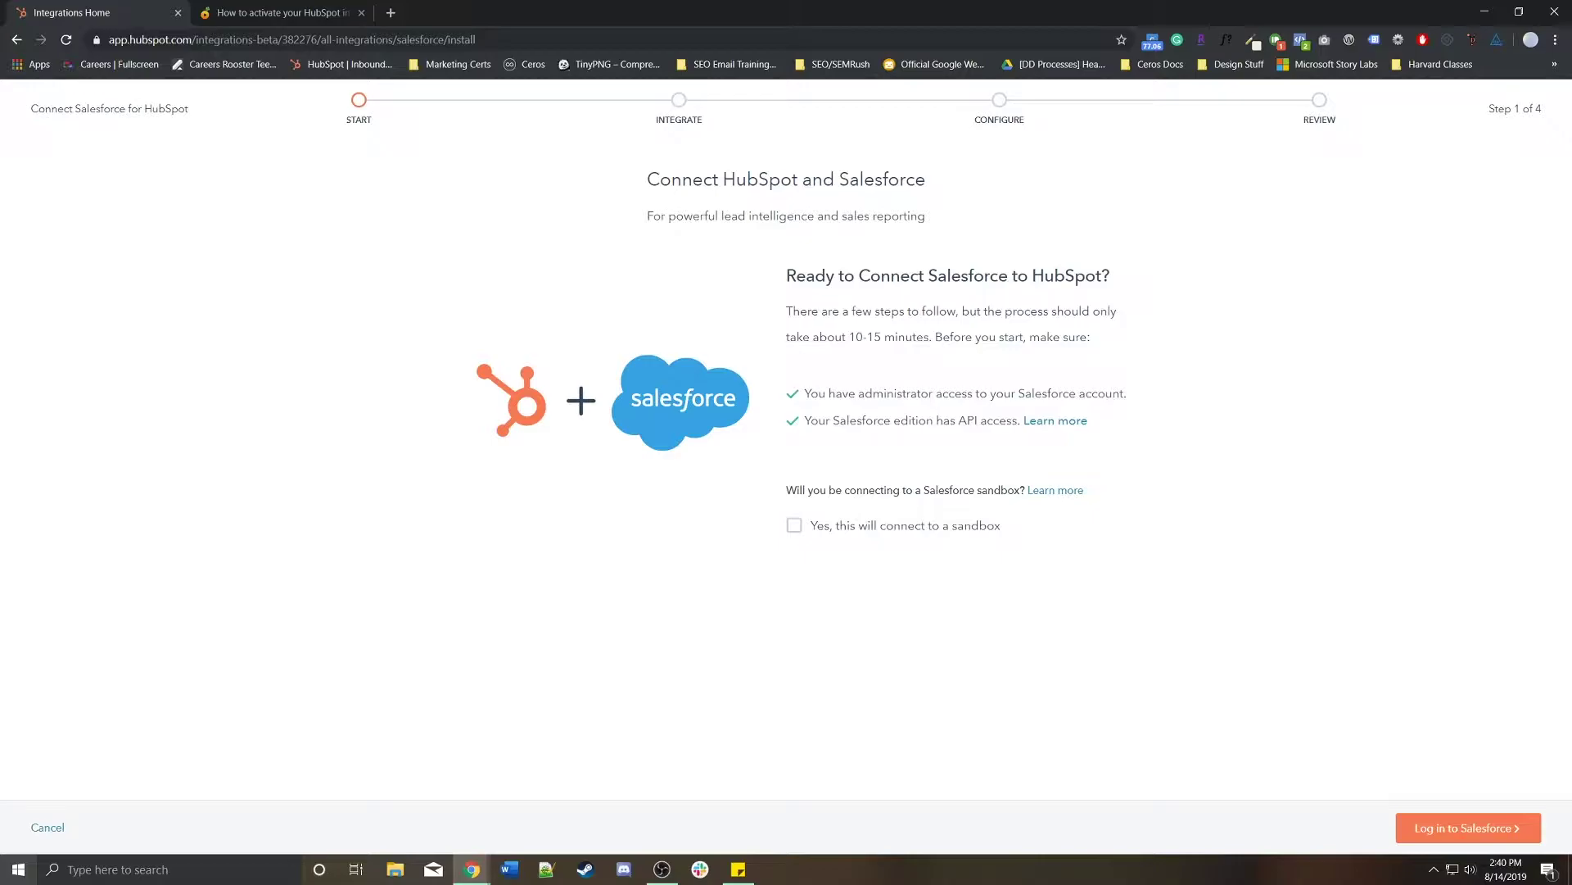
Glance at the Lucky Orange article again, then cancel the Salesforce setup at step 1
key(ctrl+Tab)
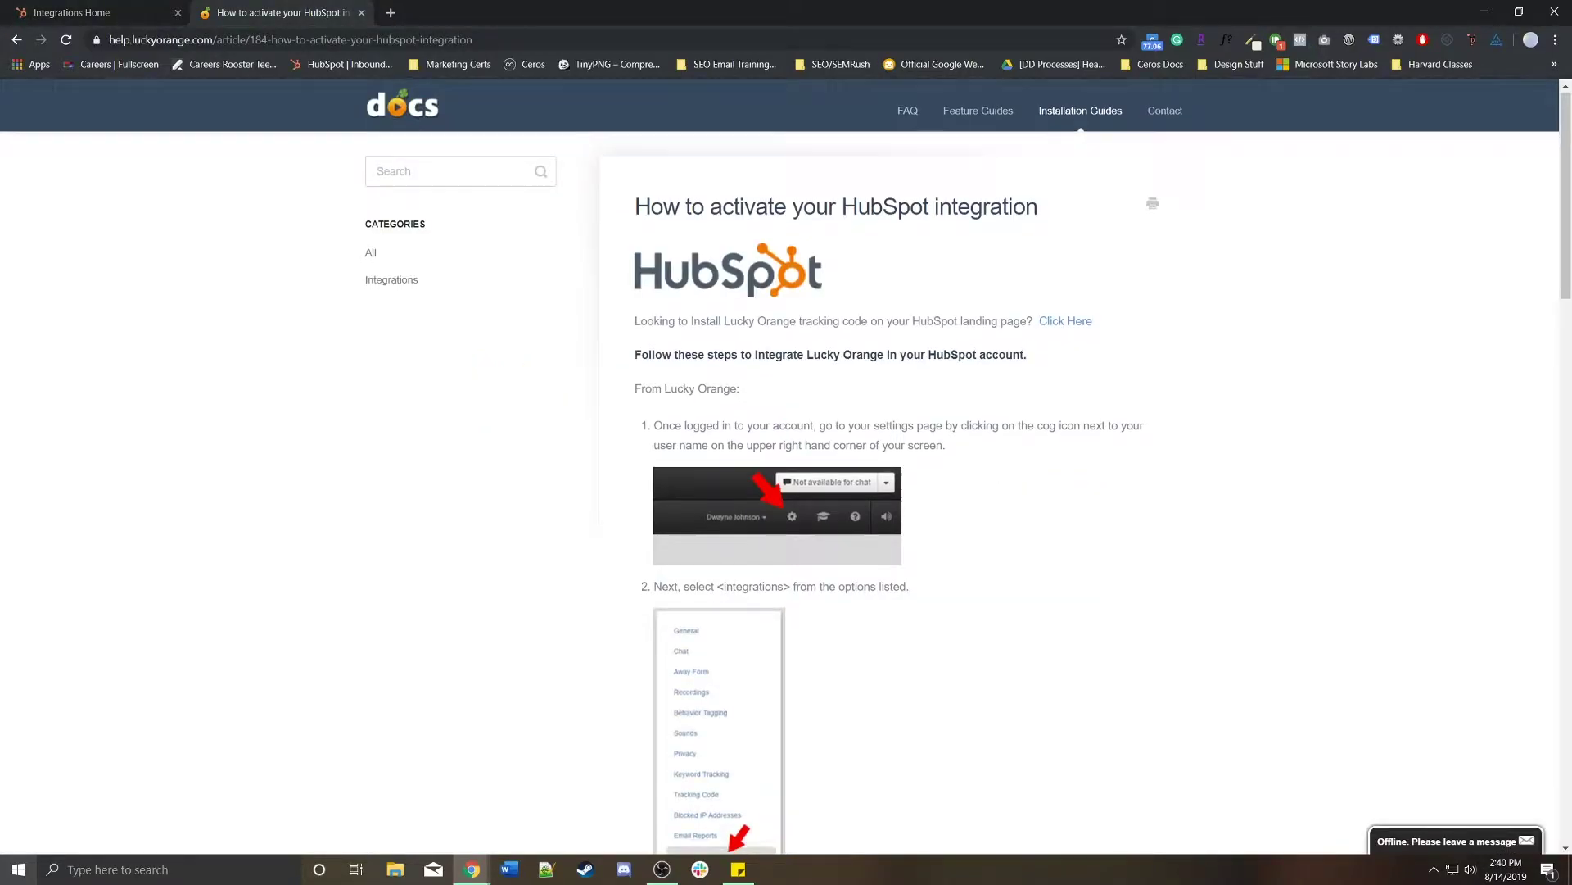
scroll(786, 458, down, 5)
key(ctrl+shift+Tab)
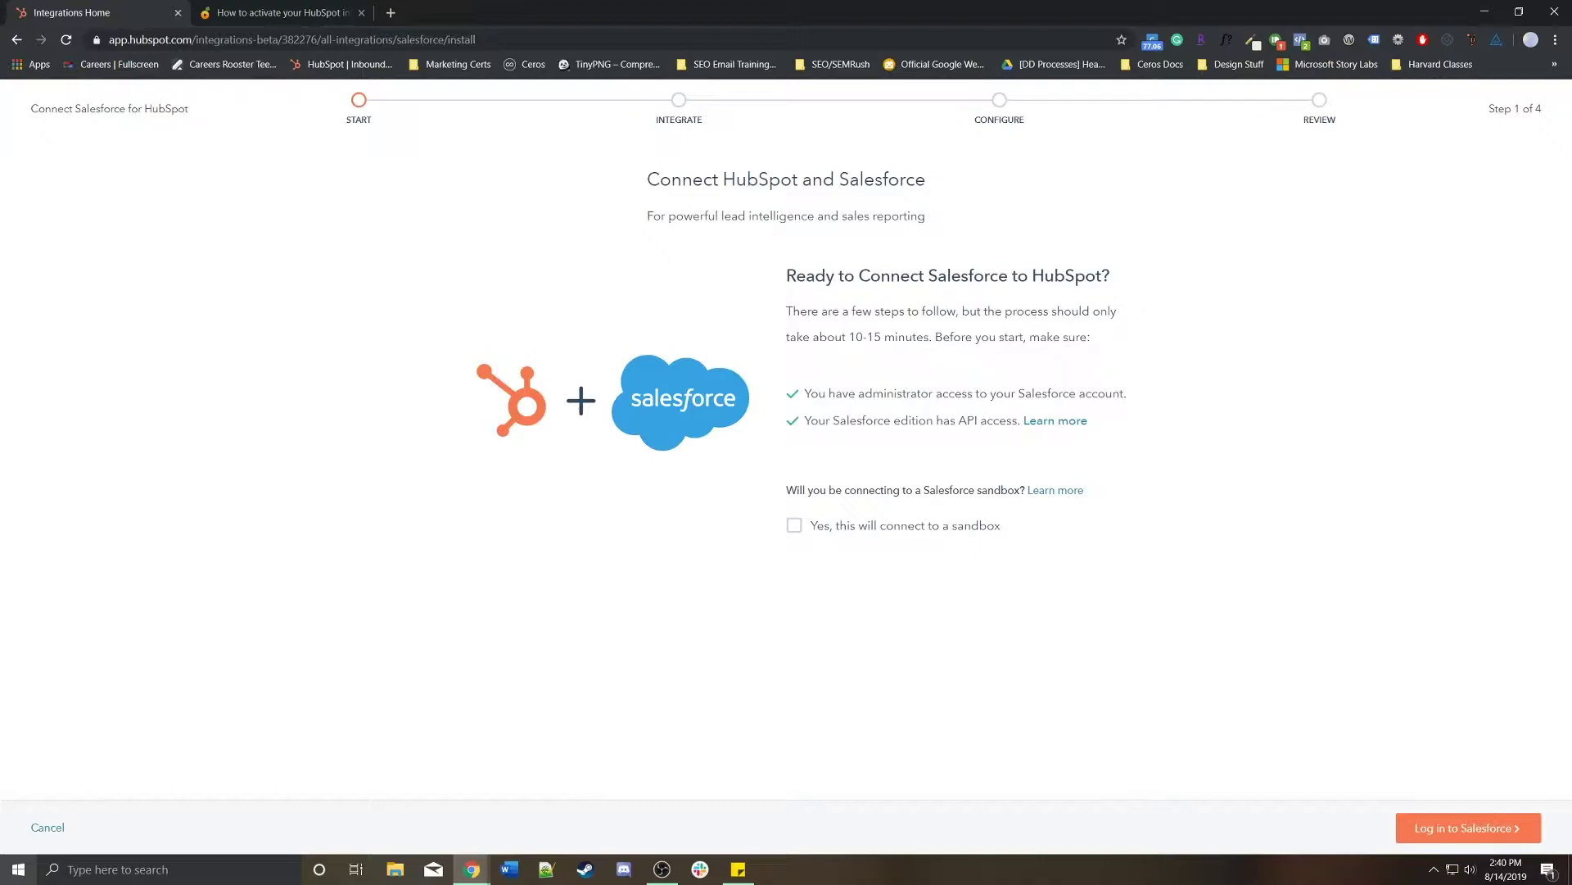
click(48, 827)
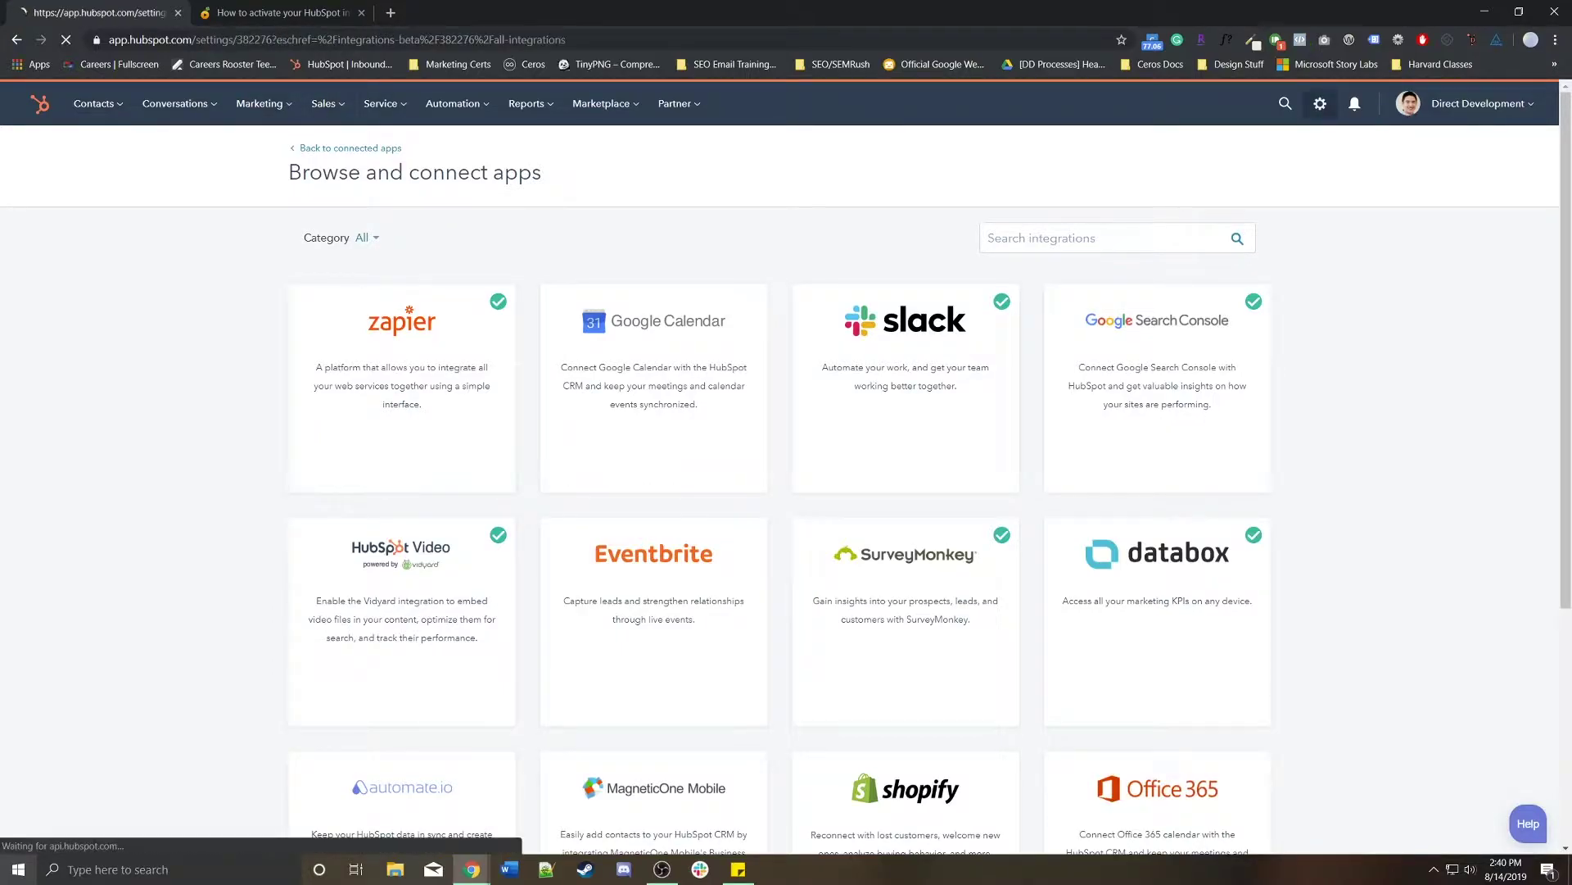
click(1320, 103)
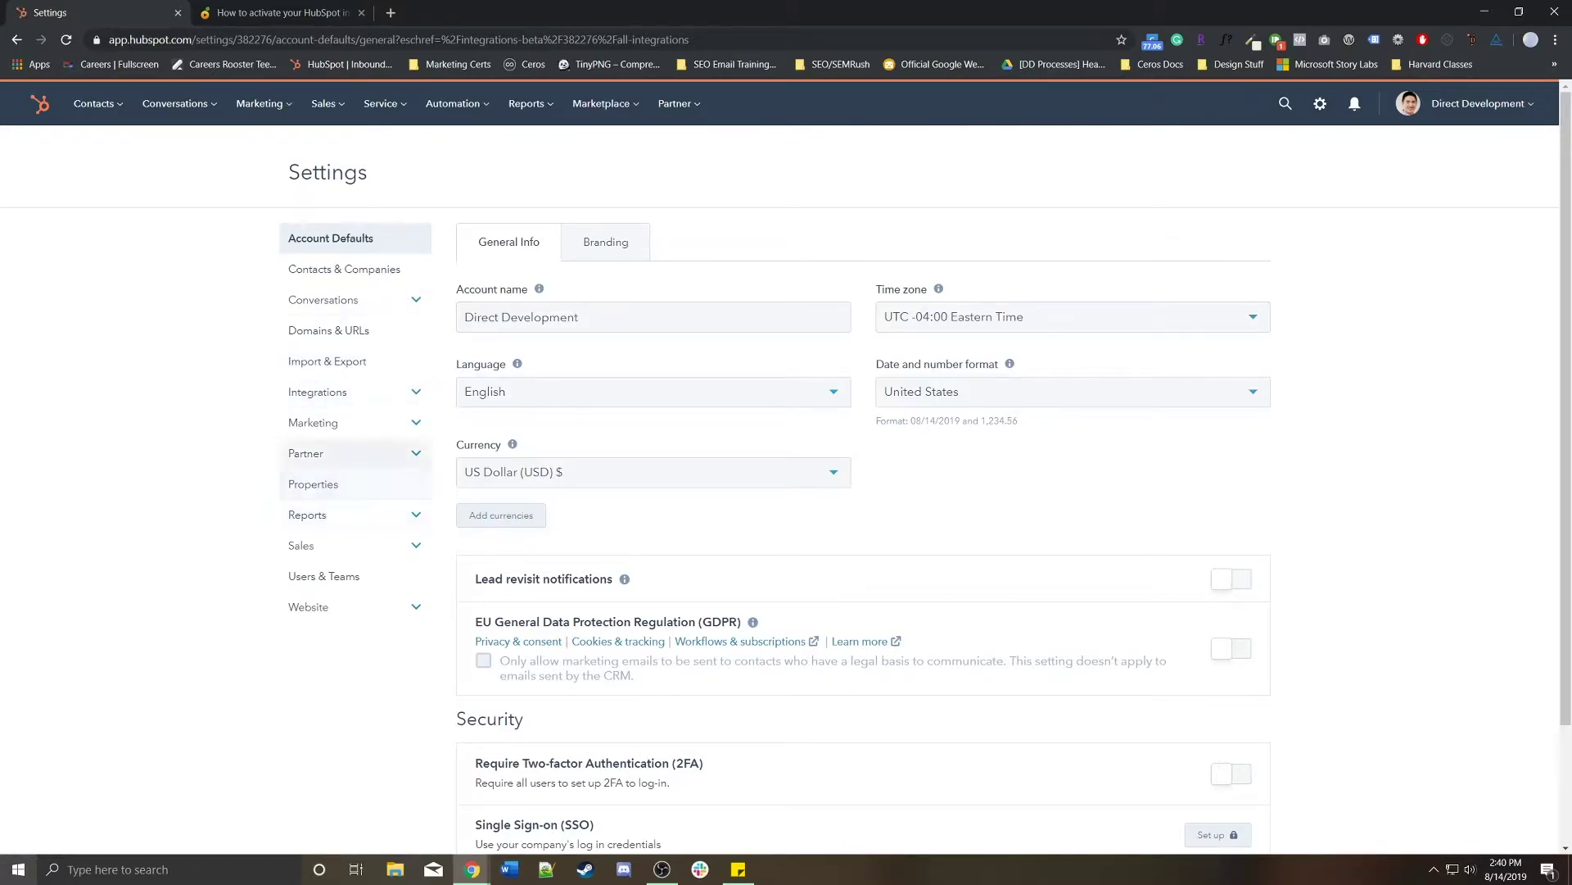
click(317, 391)
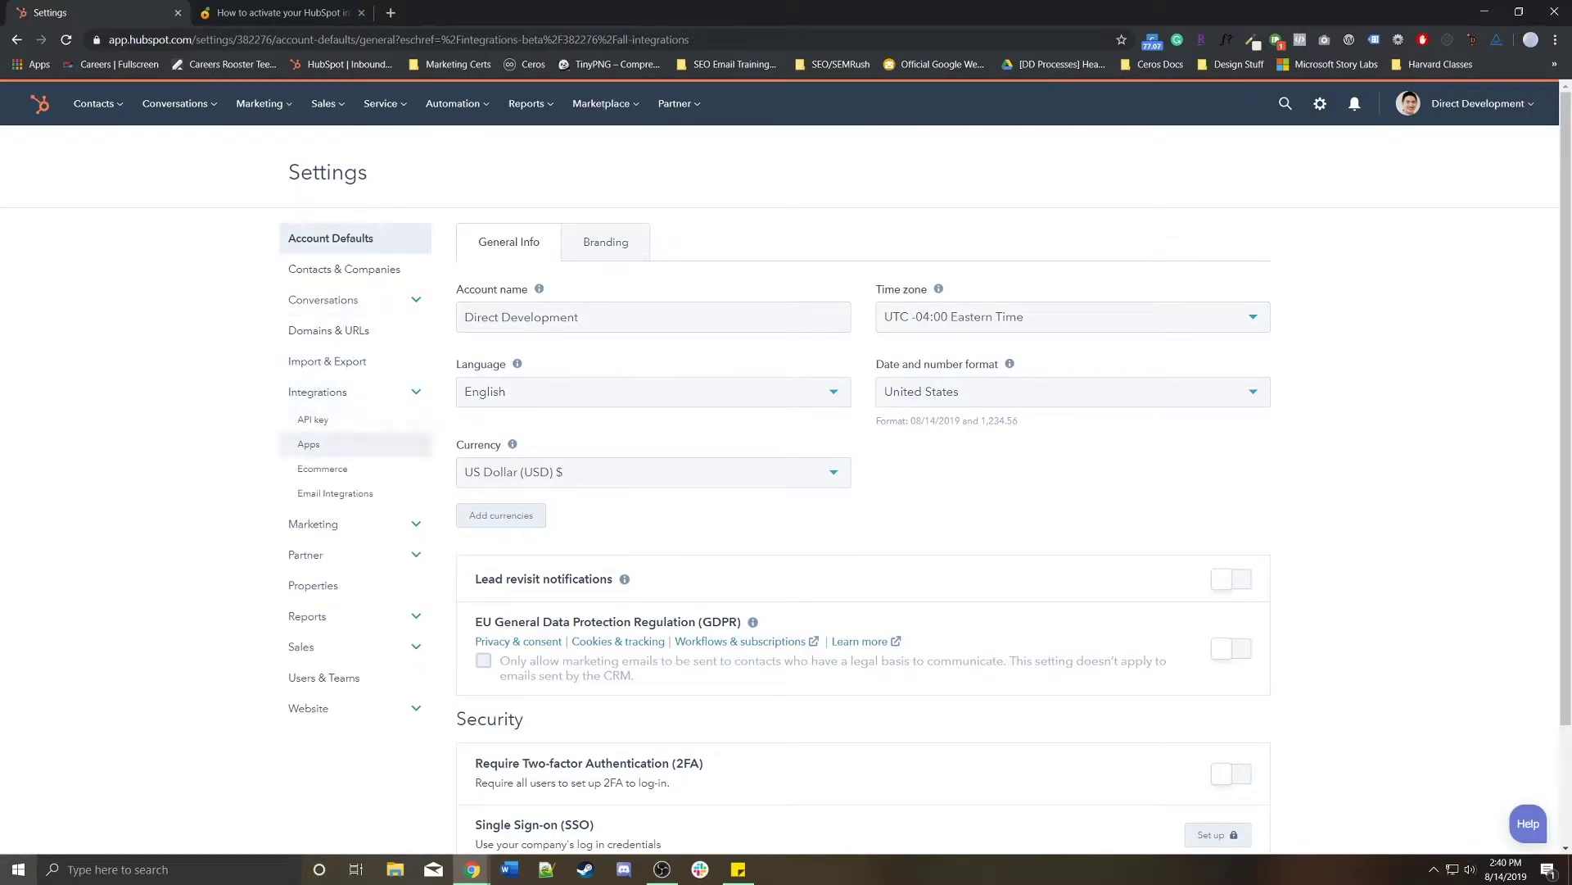
click(309, 444)
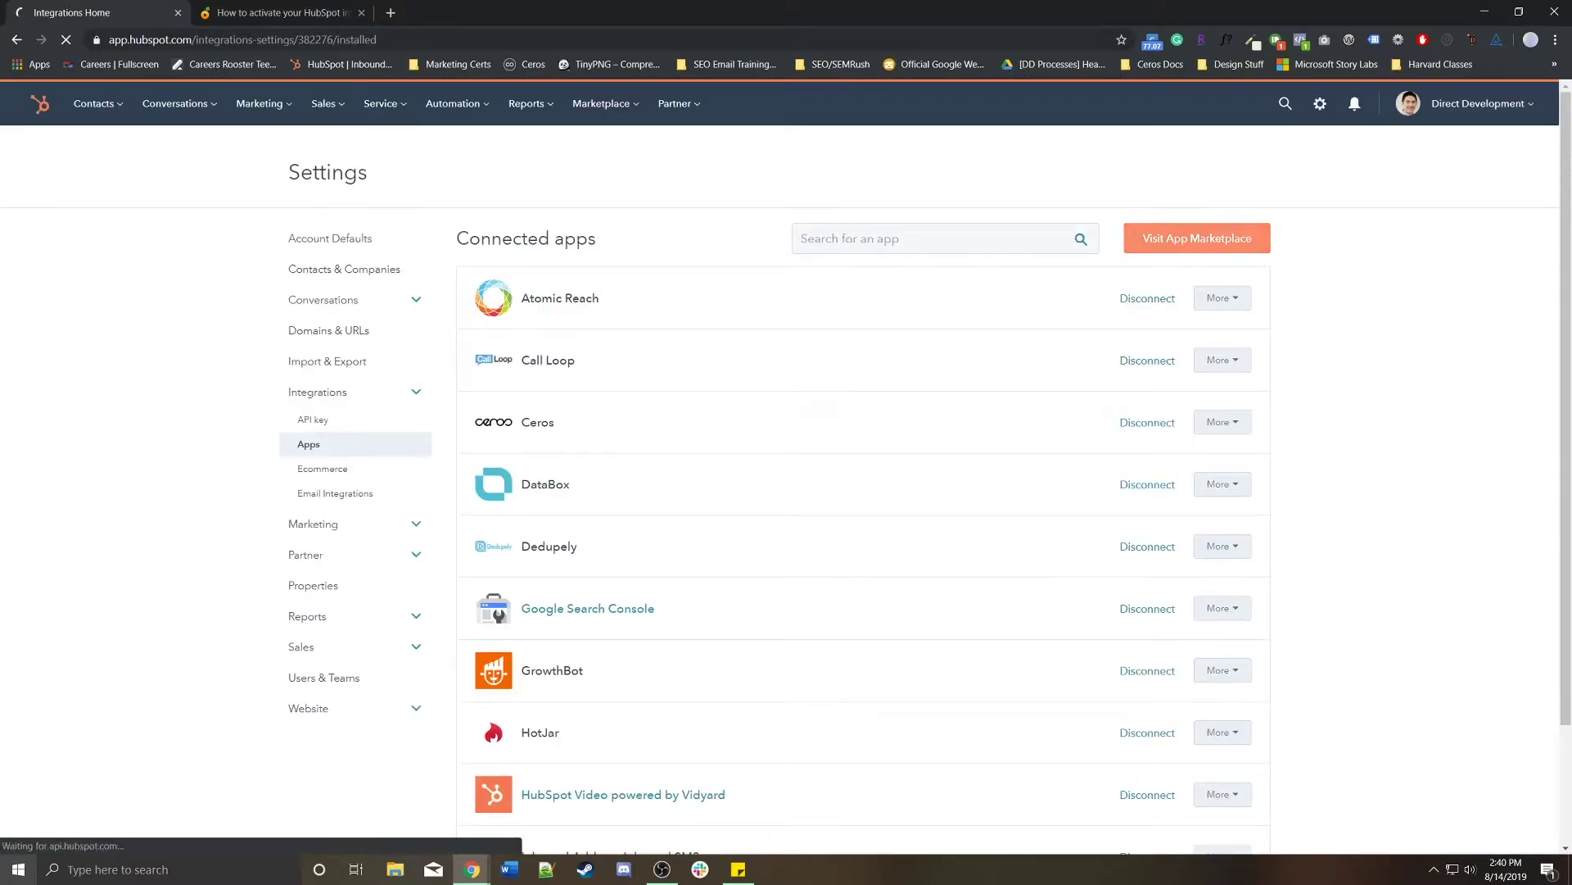
click(1197, 237)
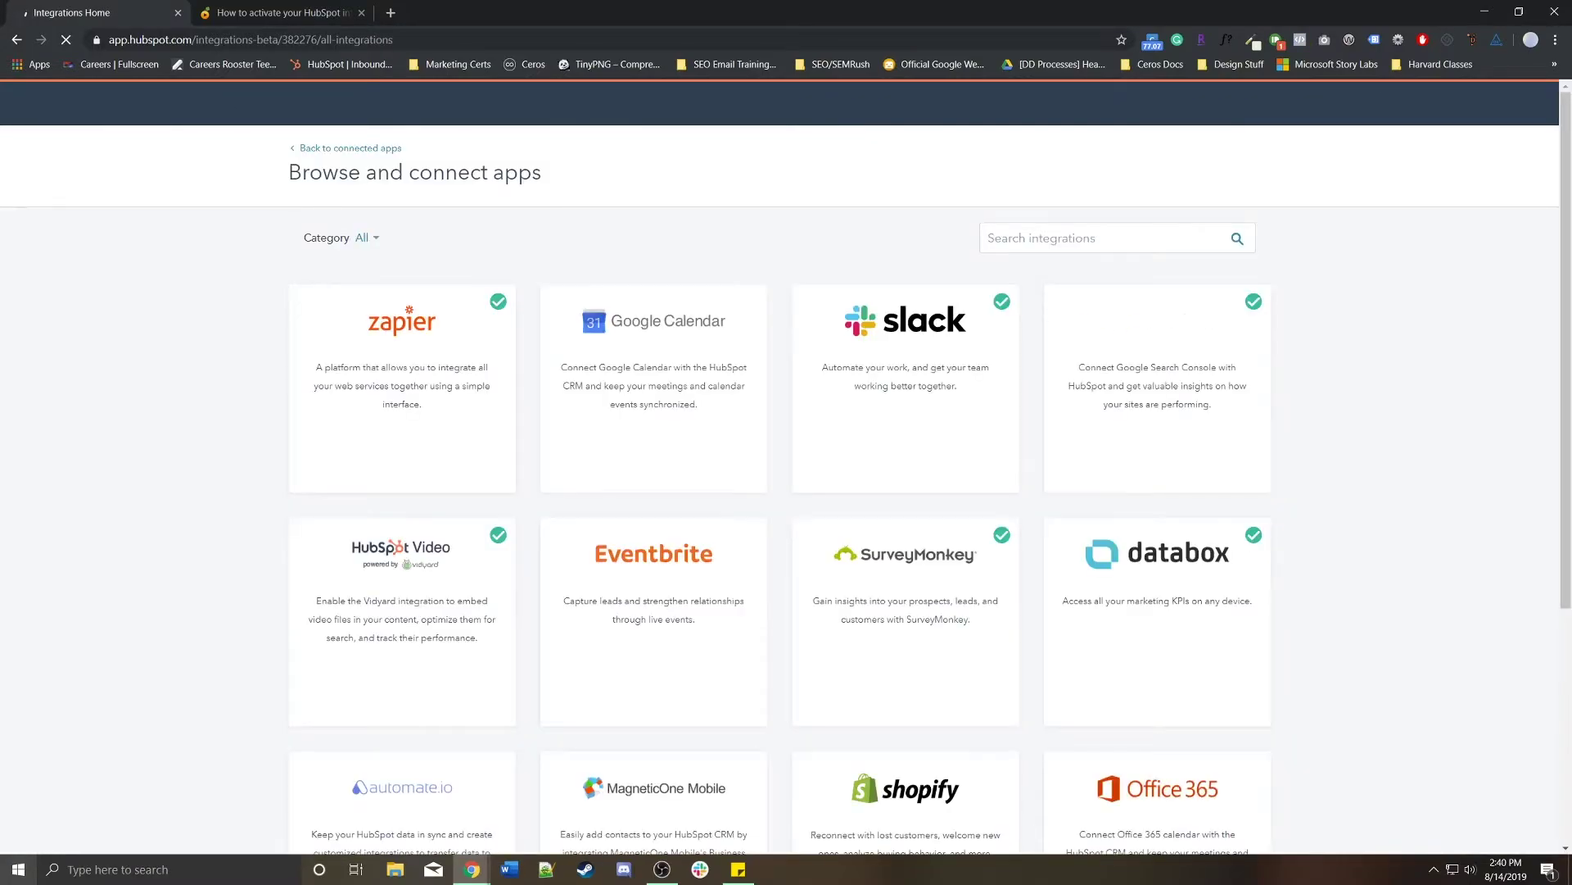